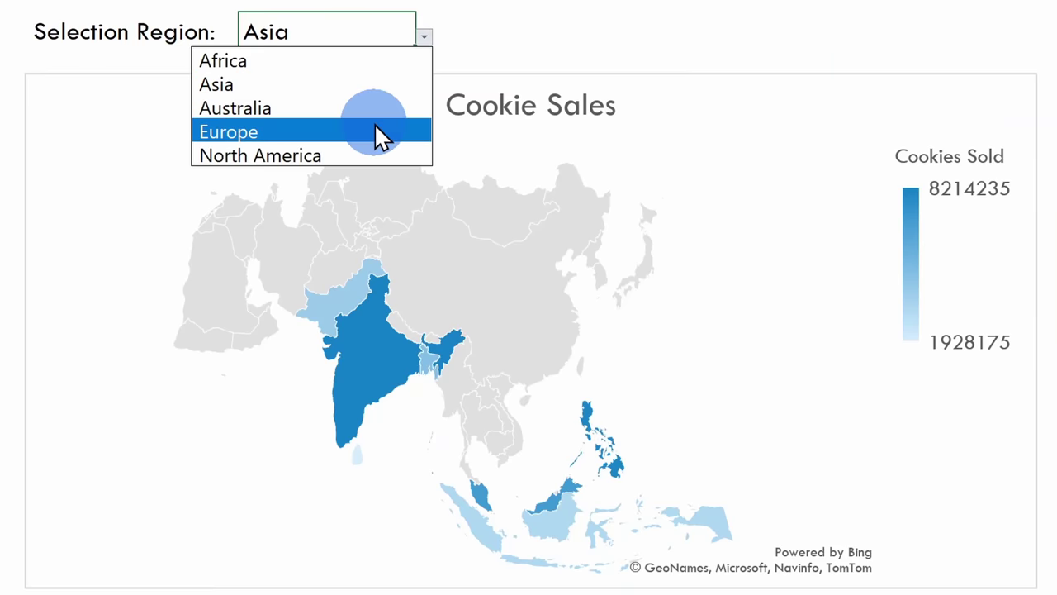
- Preview the finished maps by switching the selection region to Europe and North America and rotating the 3D globe
{"action": "left_click", "coordinate": [376, 128]}
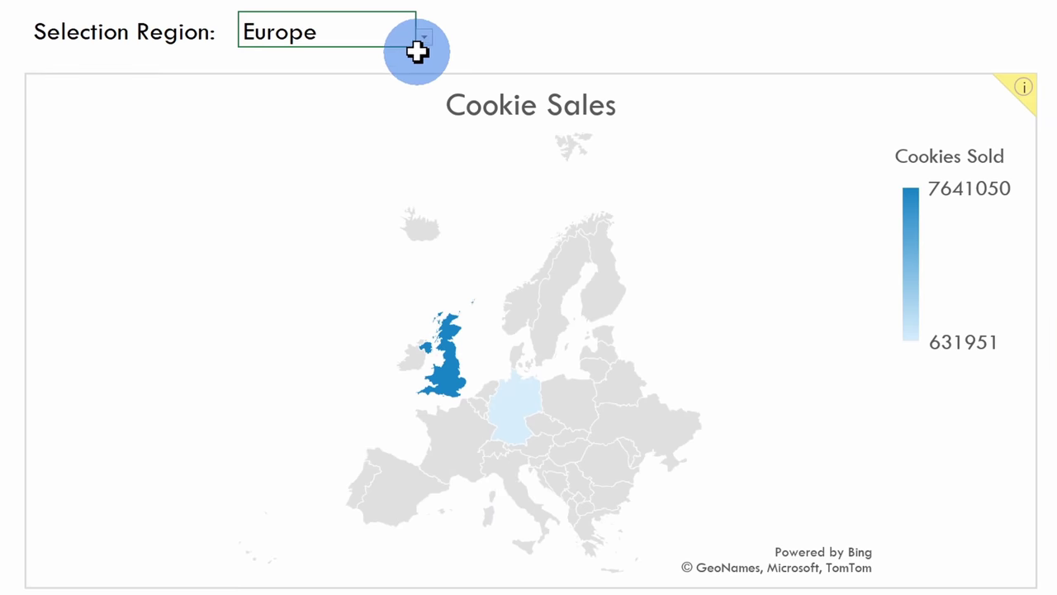
{"action": "left_click", "coordinate": [423, 37]}
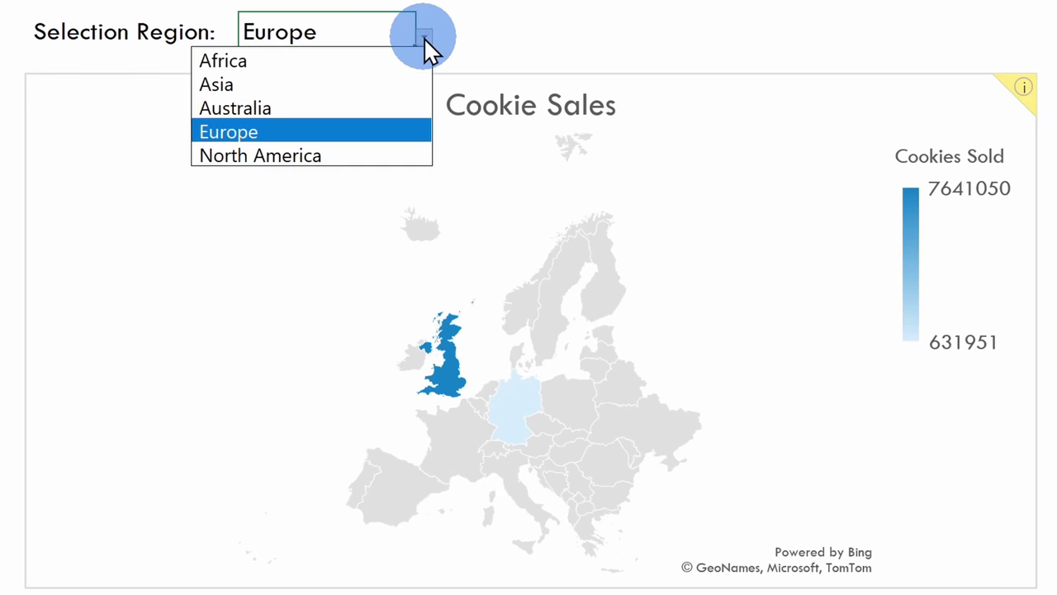
{"action": "left_click", "coordinate": [368, 154]}
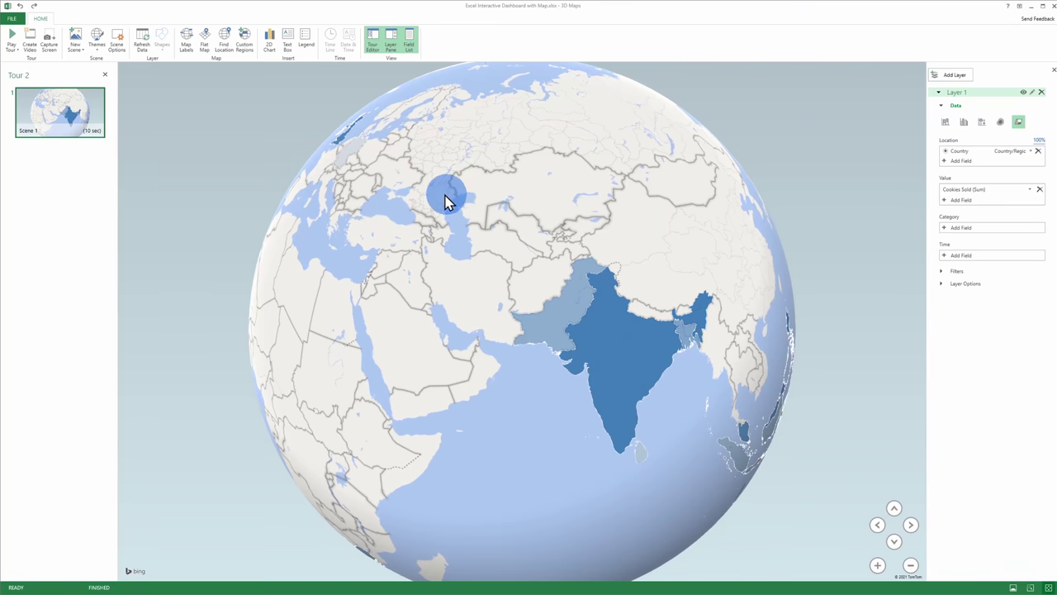
{"action": "left_click_drag", "start_coordinate": [445, 203], "coordinate": [366, 184]}
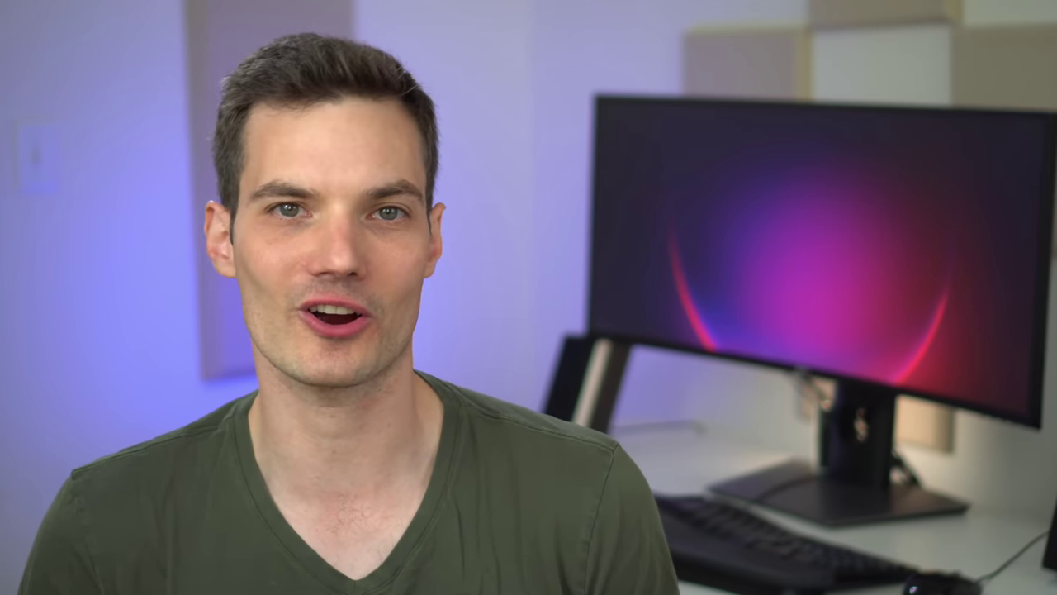
- Open the Basic Map sheet, review the Countries and Cookies Sold columns, and select the Countries header cell
{"action": "left_click", "coordinate": [831, 405]}
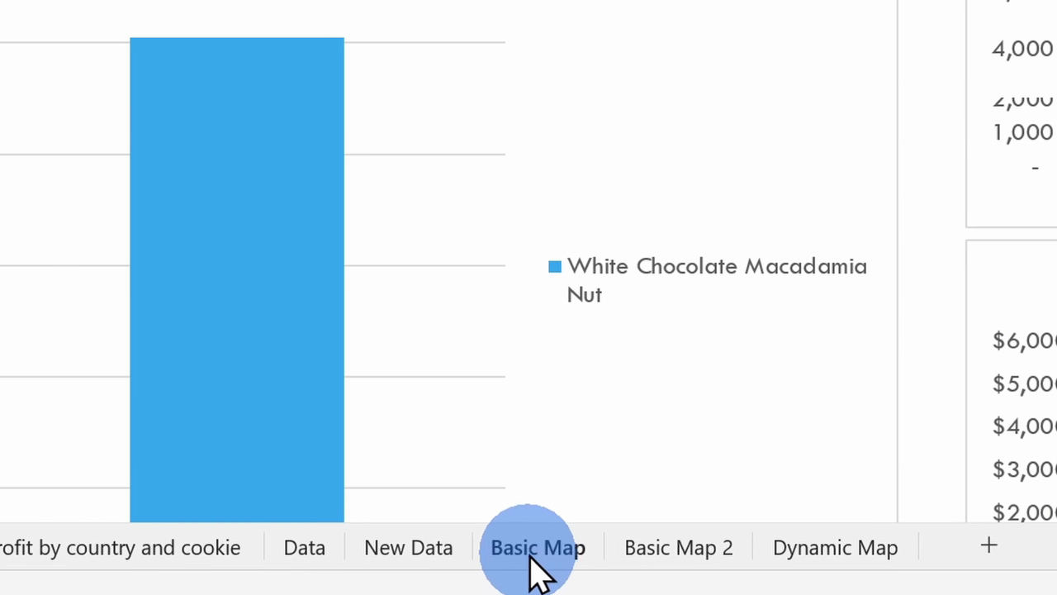
{"action": "left_click", "coordinate": [536, 552]}
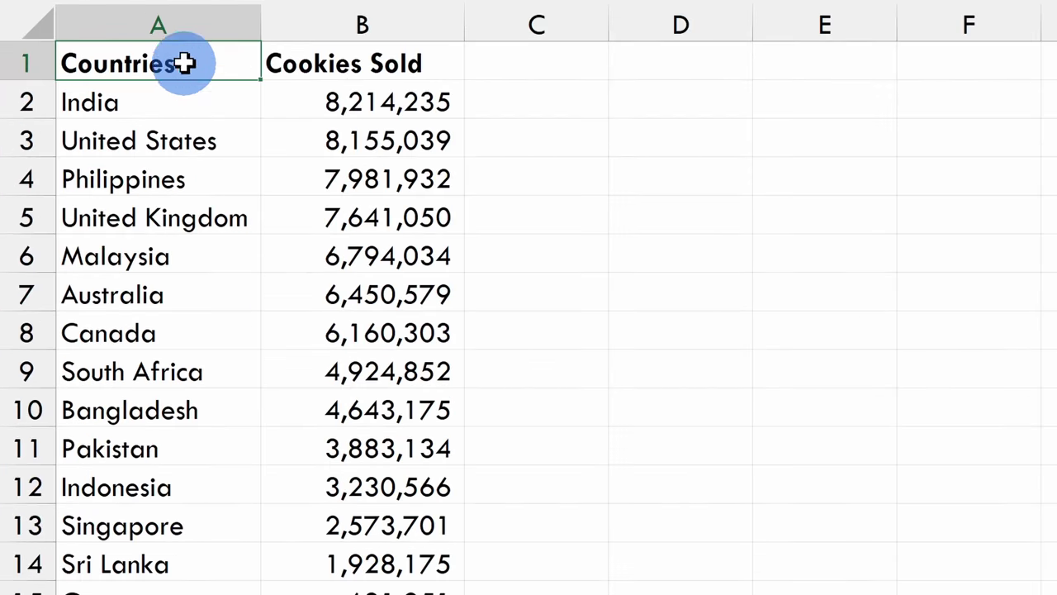
{"action": "left_click_drag", "start_coordinate": [119, 200], "coordinate": [100, 472]}
{"action": "left_click_drag", "start_coordinate": [154, 500], "coordinate": [149, 585]}
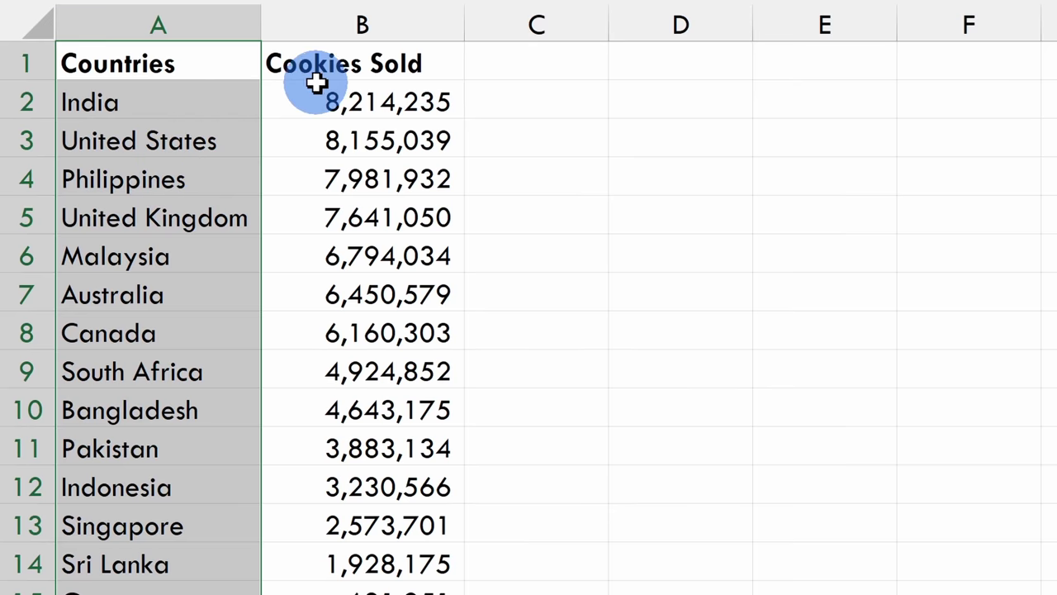
{"action": "left_click_drag", "start_coordinate": [397, 63], "coordinate": [402, 580]}
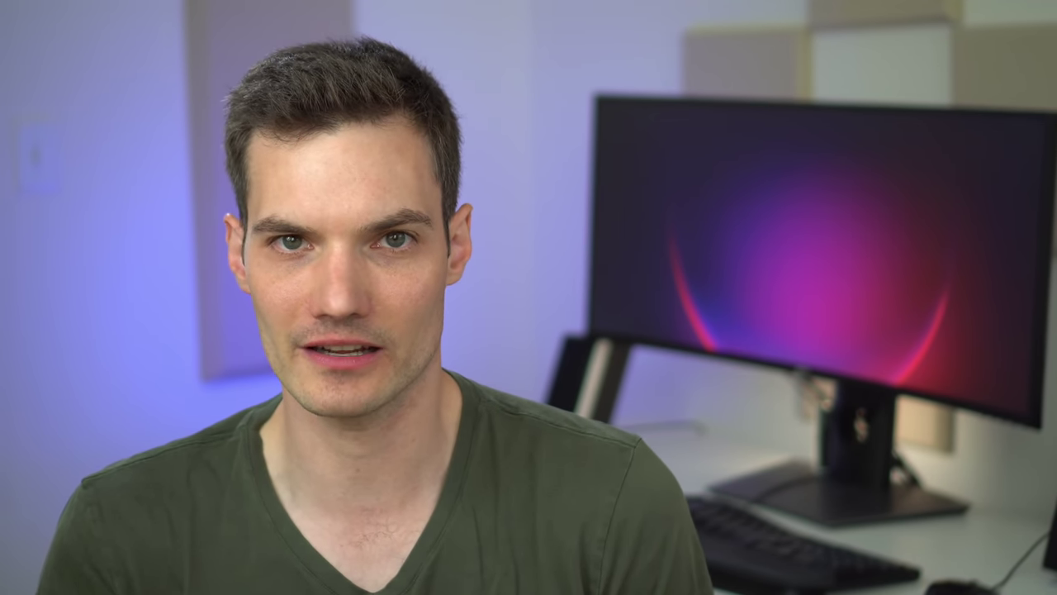
{"action": "left_click", "coordinate": [368, 75]}
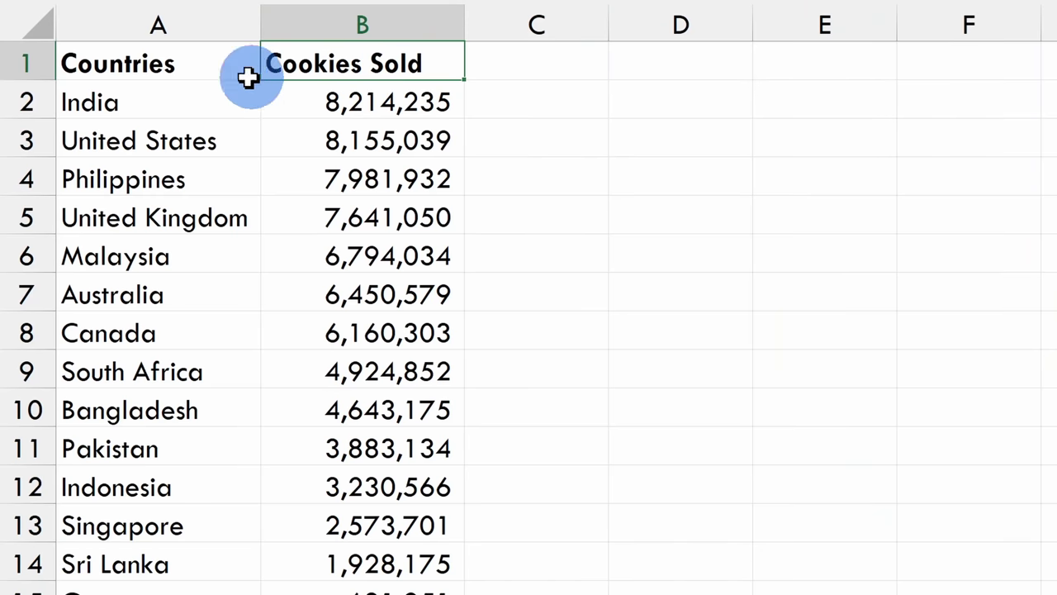
{"action": "left_click", "coordinate": [134, 94]}
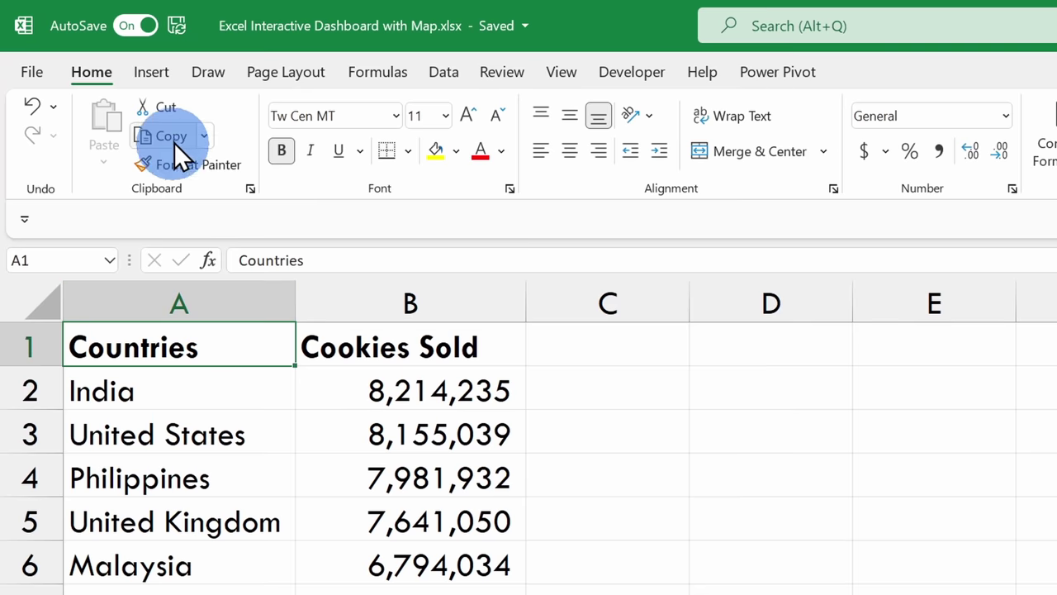
- Preview the Filled Map among the recommended charts for the country sales data, without inserting it
{"action": "left_click", "coordinate": [150, 76]}
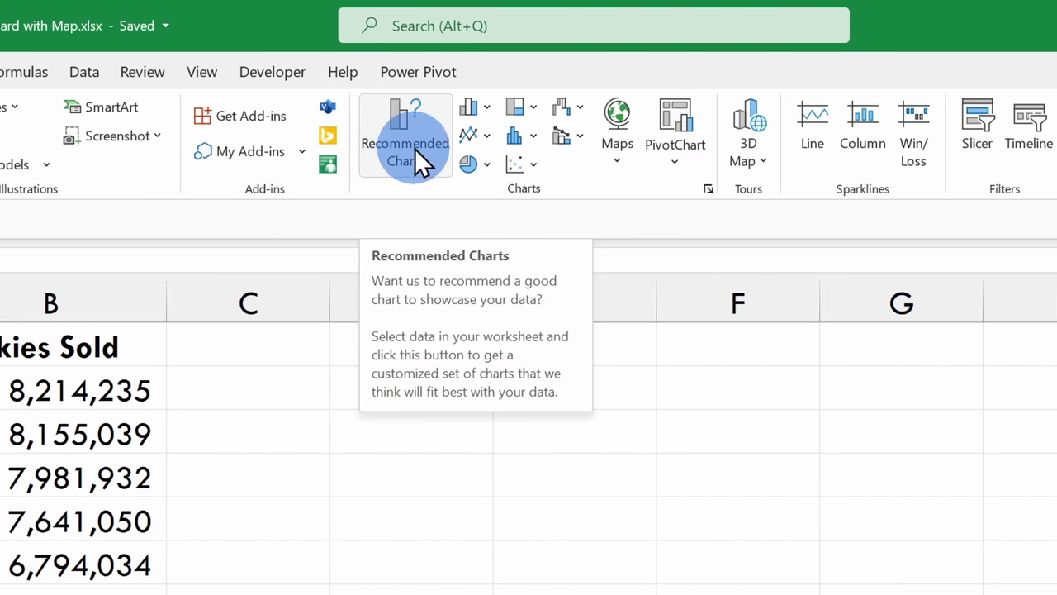
{"action": "left_click", "coordinate": [410, 144]}
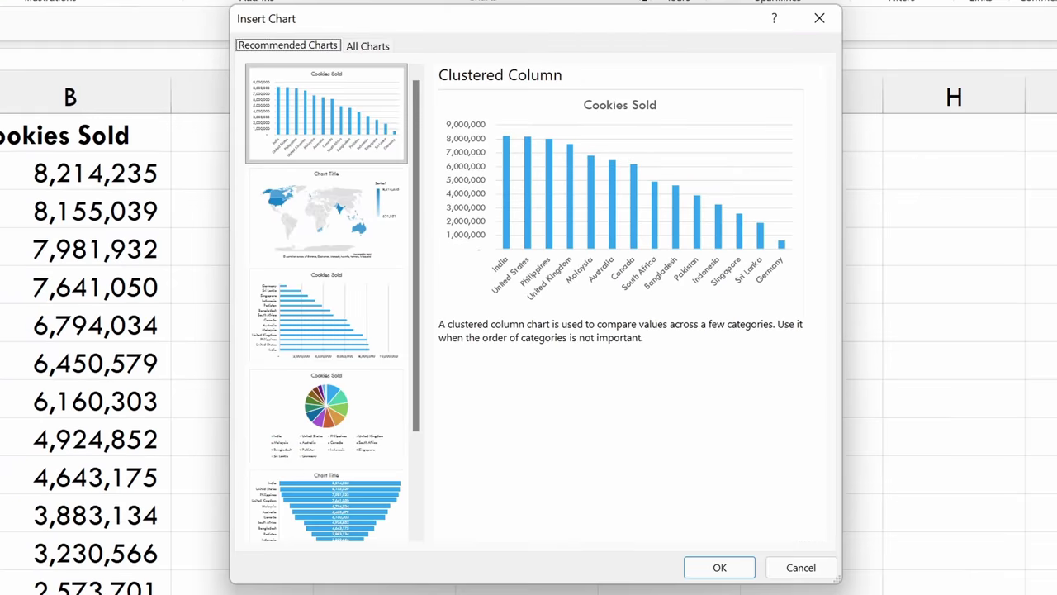
{"action": "left_click", "coordinate": [349, 221]}
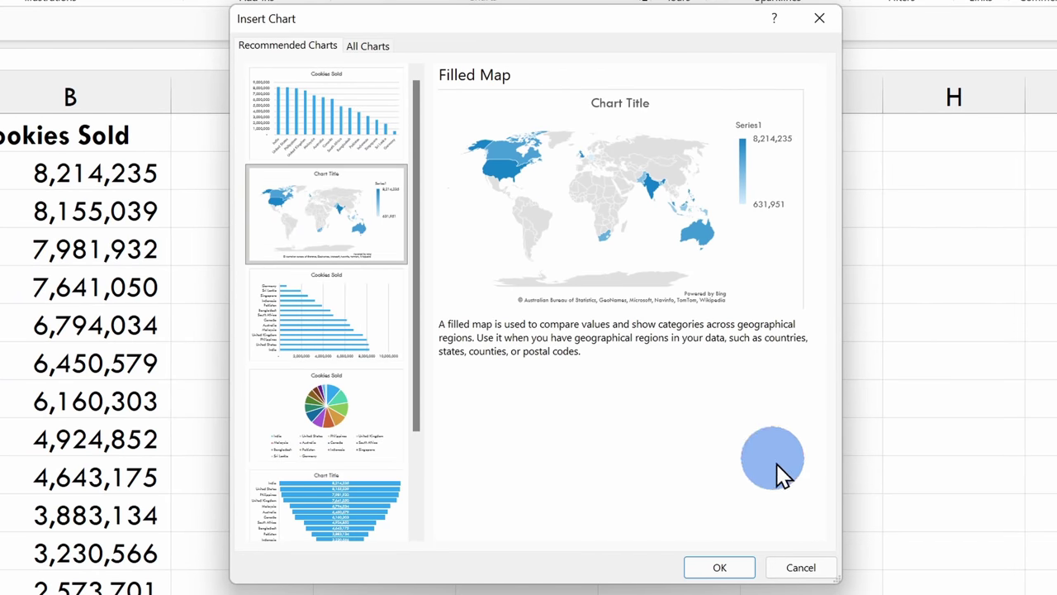
{"action": "left_click", "coordinate": [801, 567]}
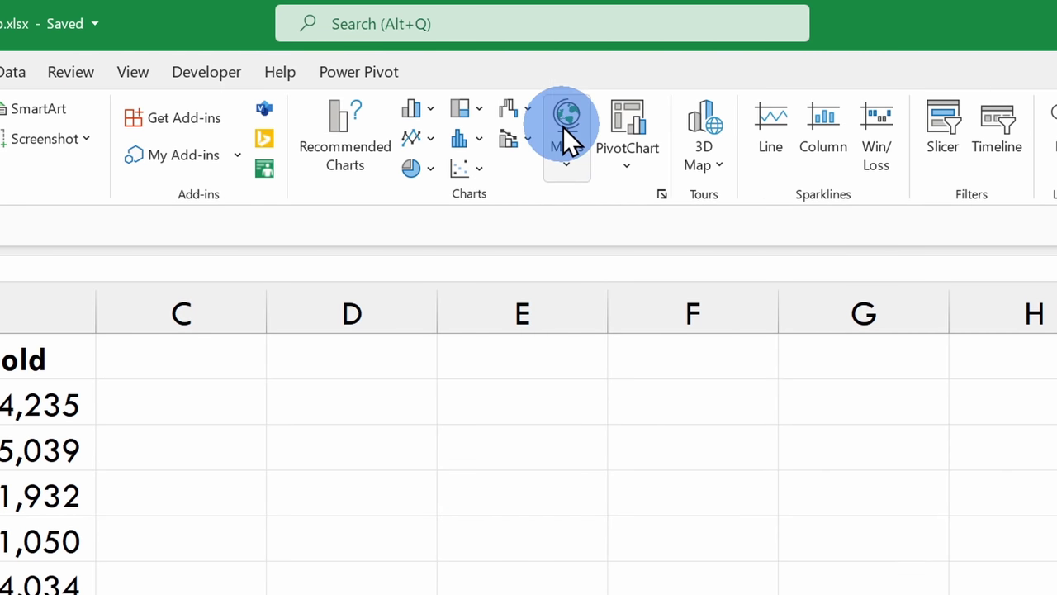
- Insert a filled map of cookies sold by country and title it "Kevin Cookie Company - Cookies Sold"
{"action": "left_click", "coordinate": [570, 154]}
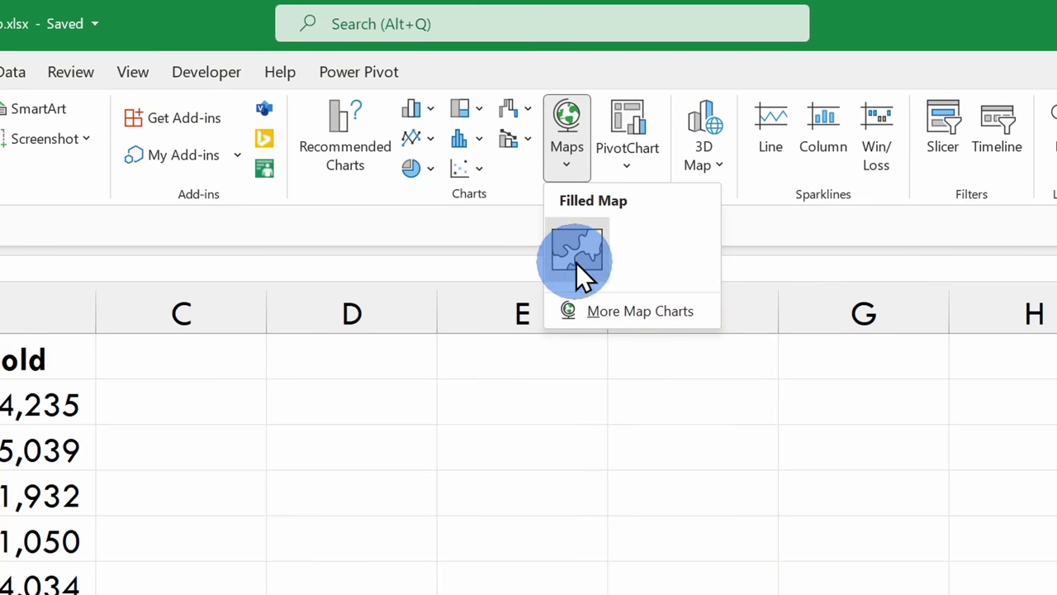
{"action": "left_click", "coordinate": [575, 260]}
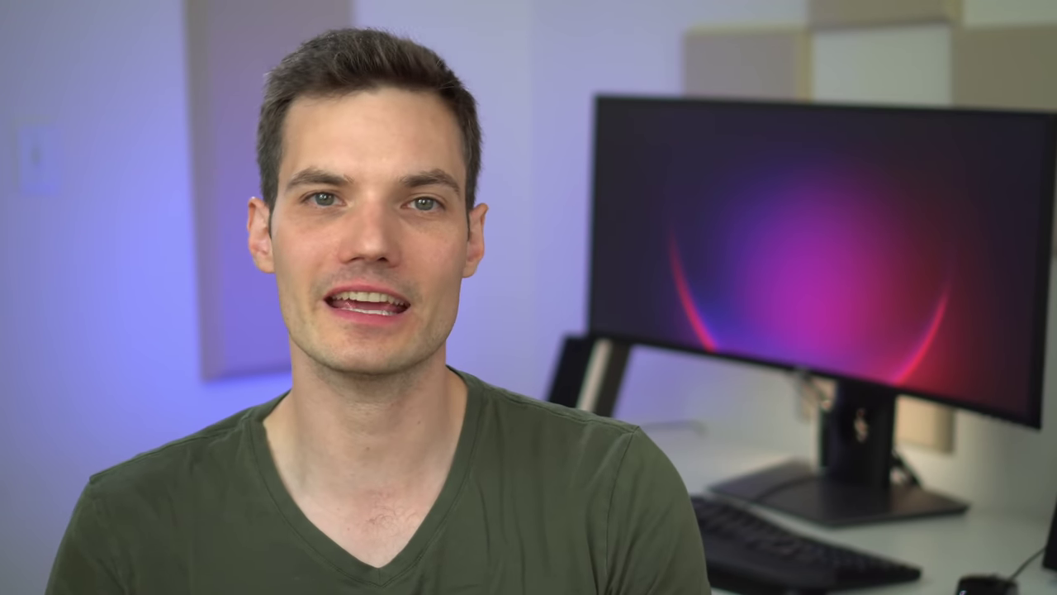
{"action": "left_click", "coordinate": [507, 57]}
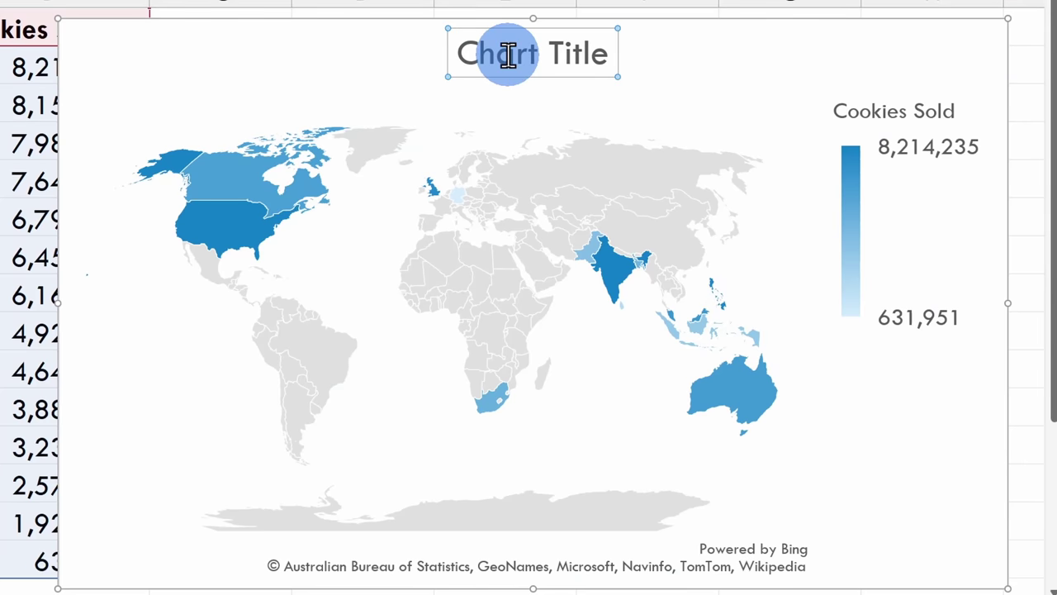
{"action": "triple_click", "coordinate": [521, 52]}
{"action": "type", "text": "Kevin Cookie Company - Cookies Sold"}
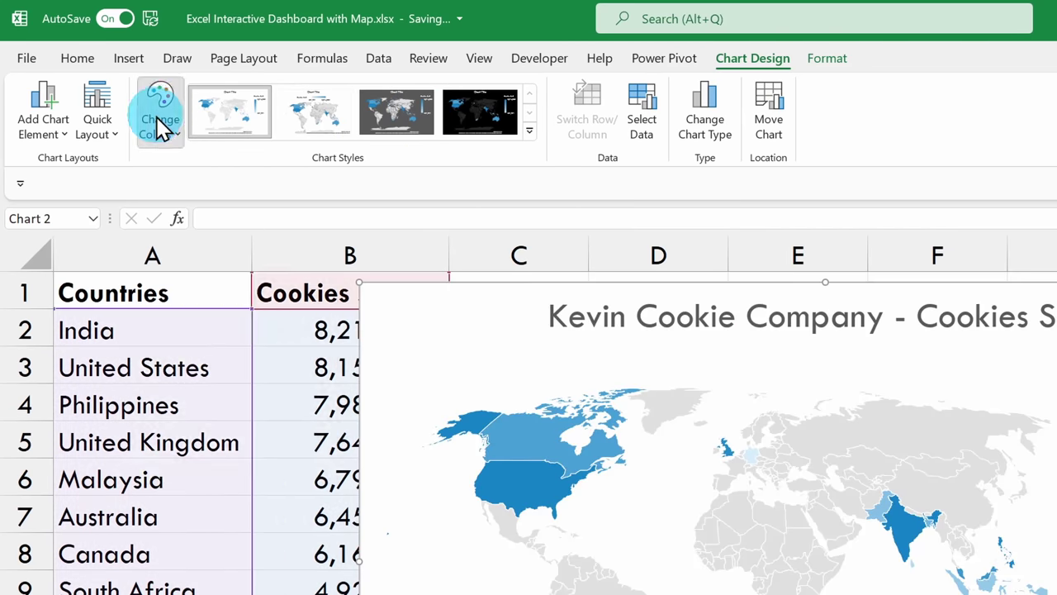
- Look through the map chart's colour schemes and its data label options without changing them
{"action": "left_click", "coordinate": [158, 120]}
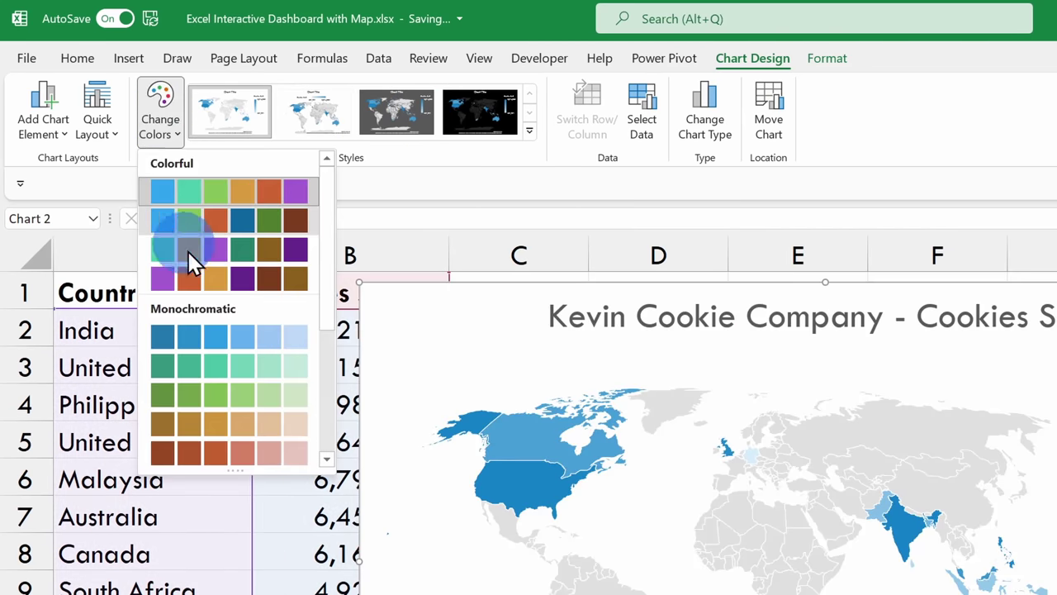
{"action": "left_click", "coordinate": [41, 133]}
{"action": "mouse_move", "coordinate": [65, 197]}
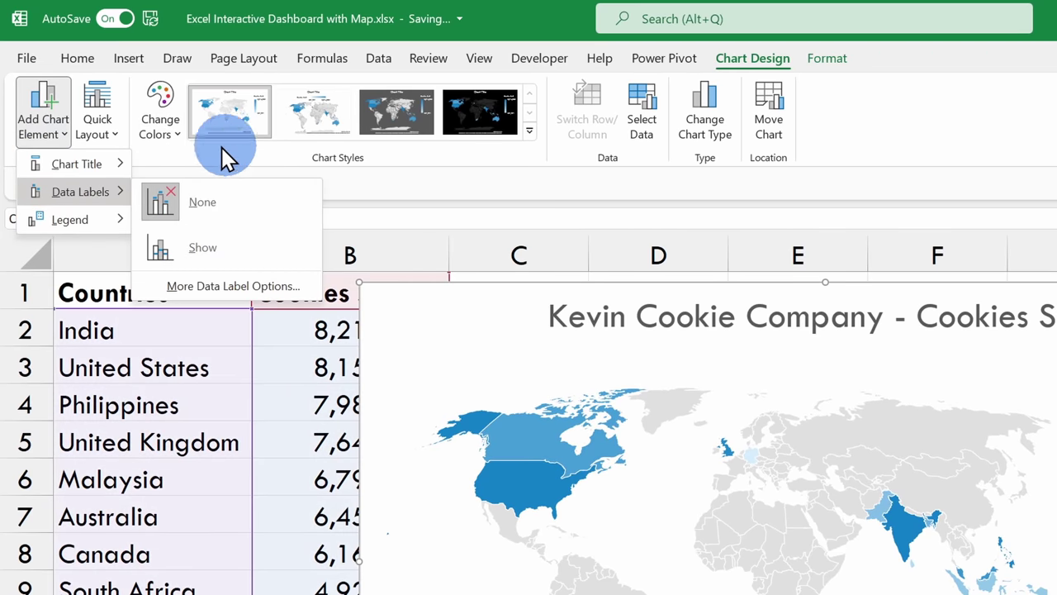
{"action": "left_click", "coordinate": [53, 106]}
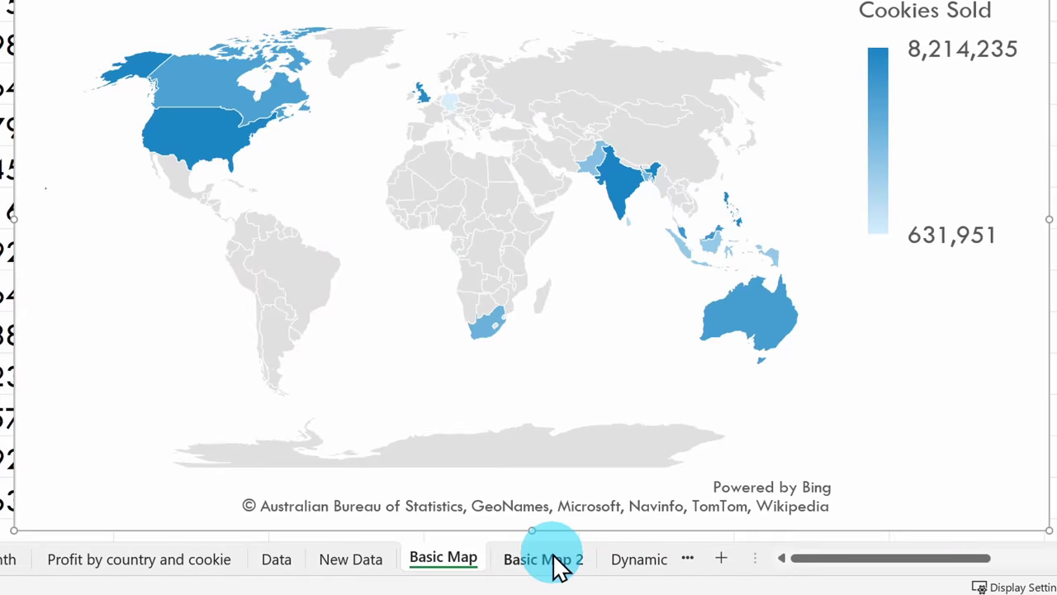
- On the Basic Map 2 sheet, insert a filled map of cookies sold by state
{"action": "left_click", "coordinate": [546, 568]}
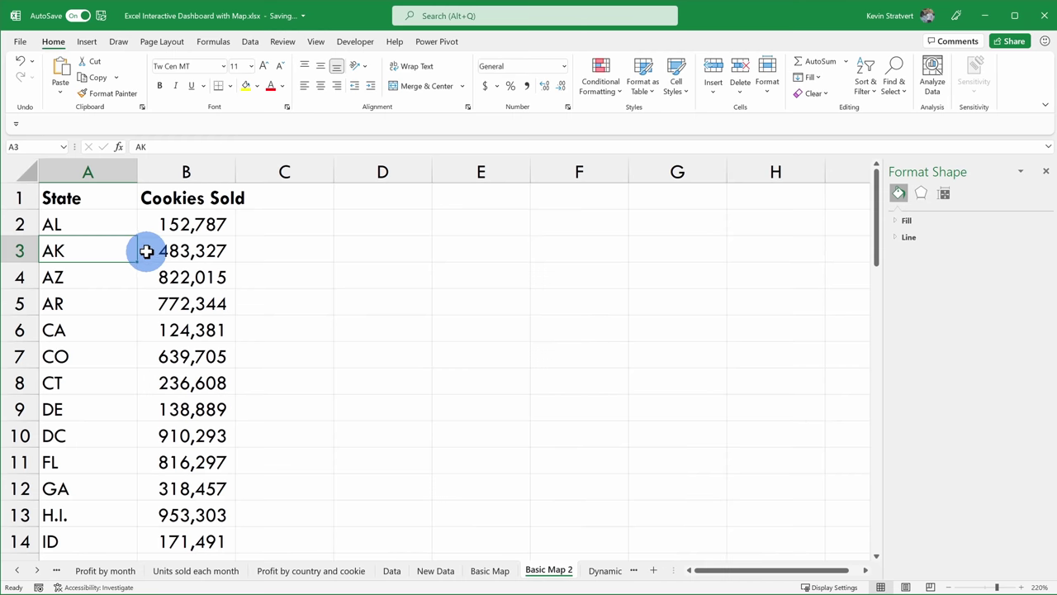
{"action": "scroll", "coordinate": [142, 267], "scroll_direction": "down", "scroll_amount": 11}
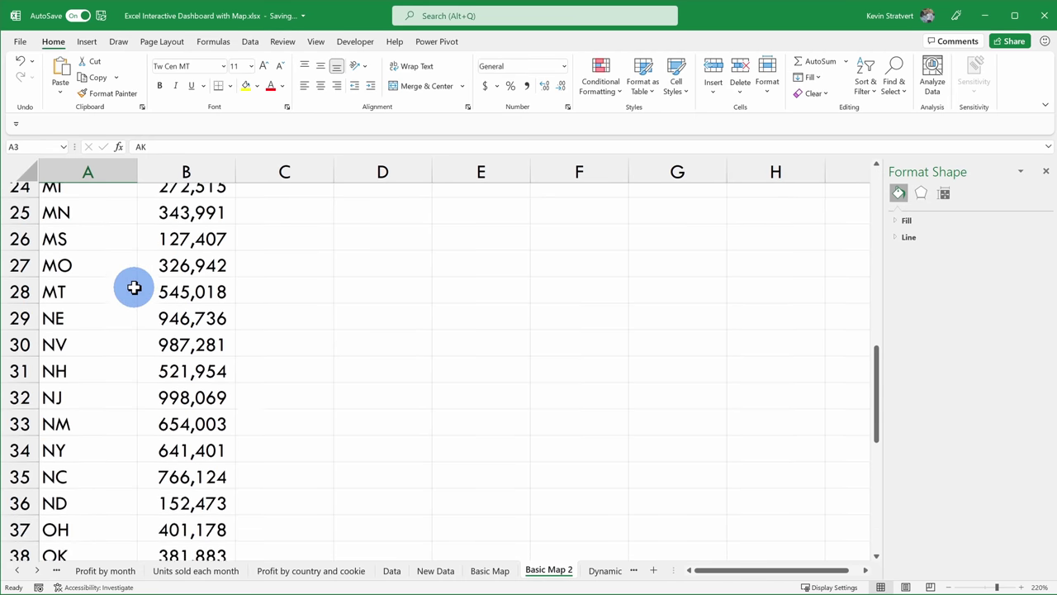
{"action": "scroll", "coordinate": [133, 287], "scroll_direction": "up", "scroll_amount": 11}
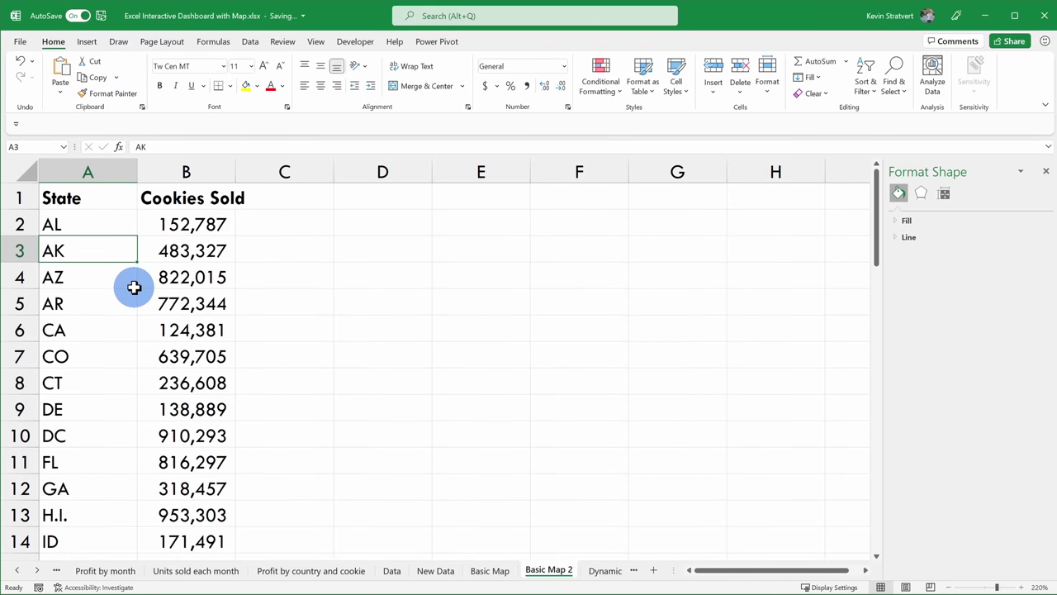
{"action": "left_click", "coordinate": [87, 41]}
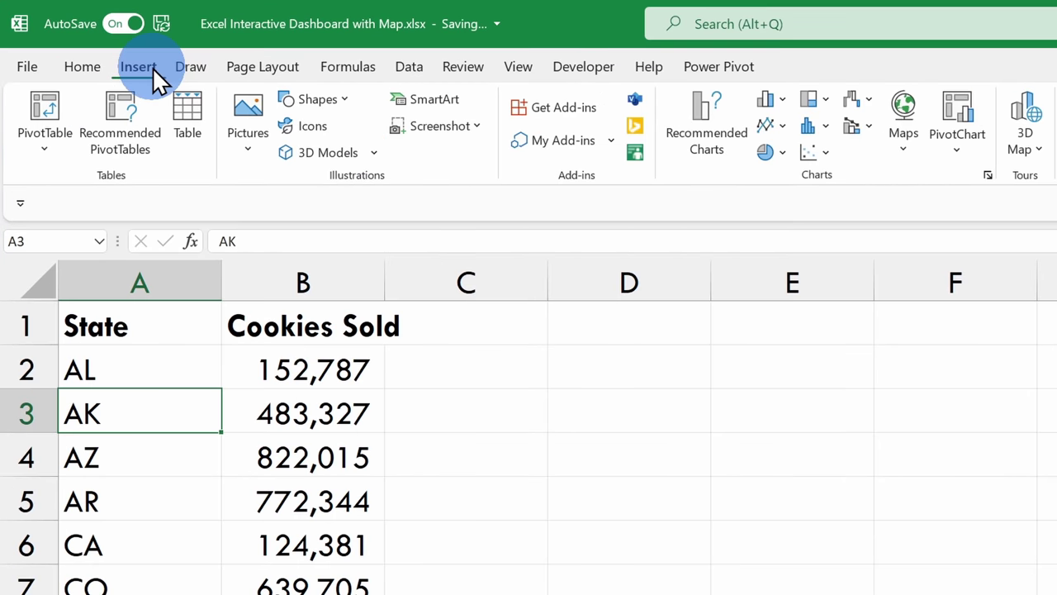
{"action": "left_click", "coordinate": [805, 137]}
{"action": "left_click", "coordinate": [809, 224]}
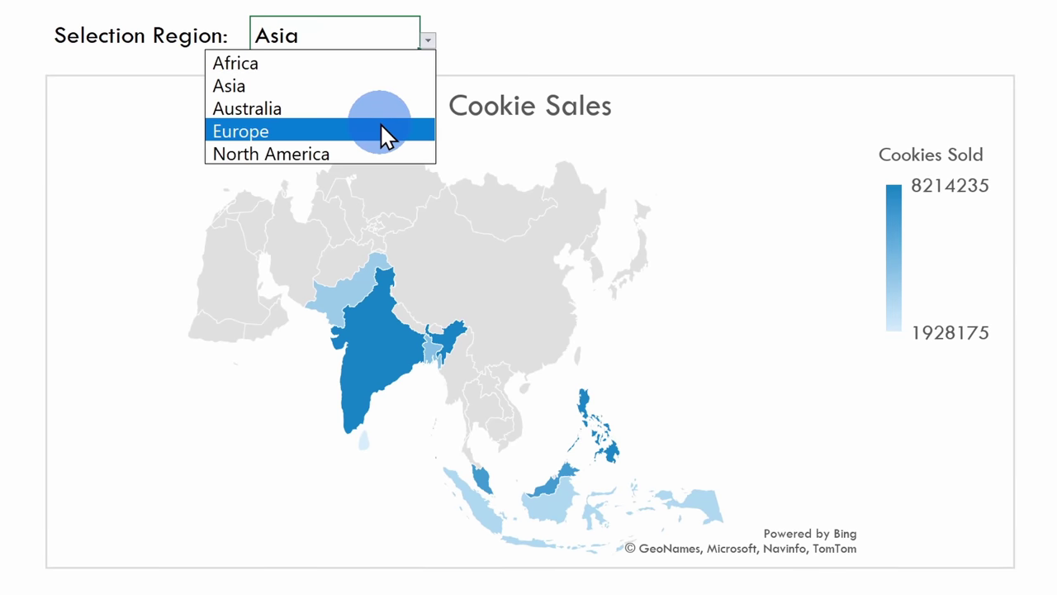
- Preview the dynamic Cookie Sales map by switching its selection region to Europe, North America and Asia
{"action": "left_click", "coordinate": [385, 135]}
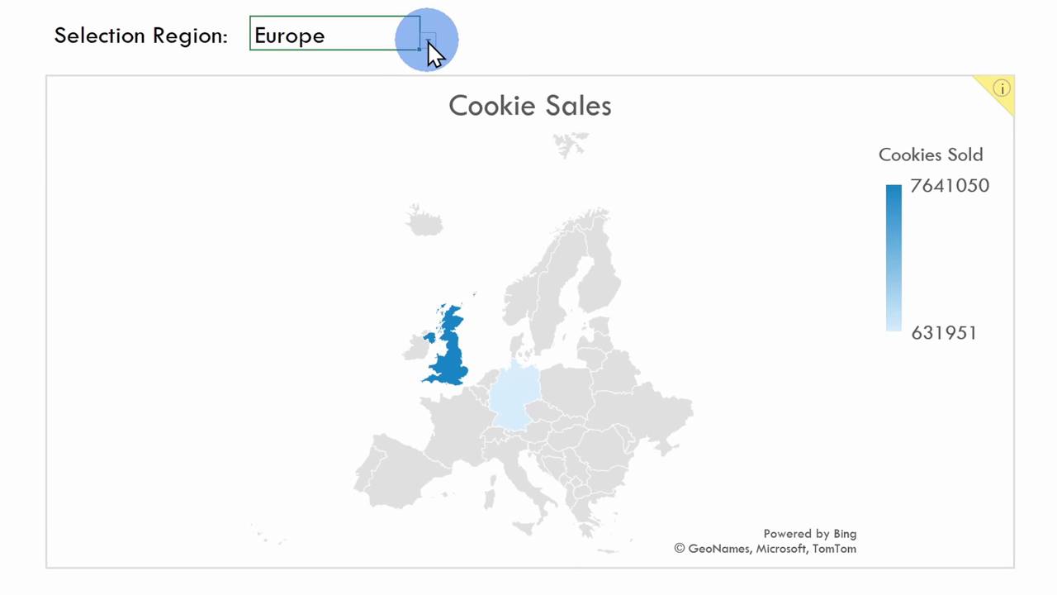
{"action": "left_click", "coordinate": [428, 41]}
{"action": "left_click", "coordinate": [377, 153]}
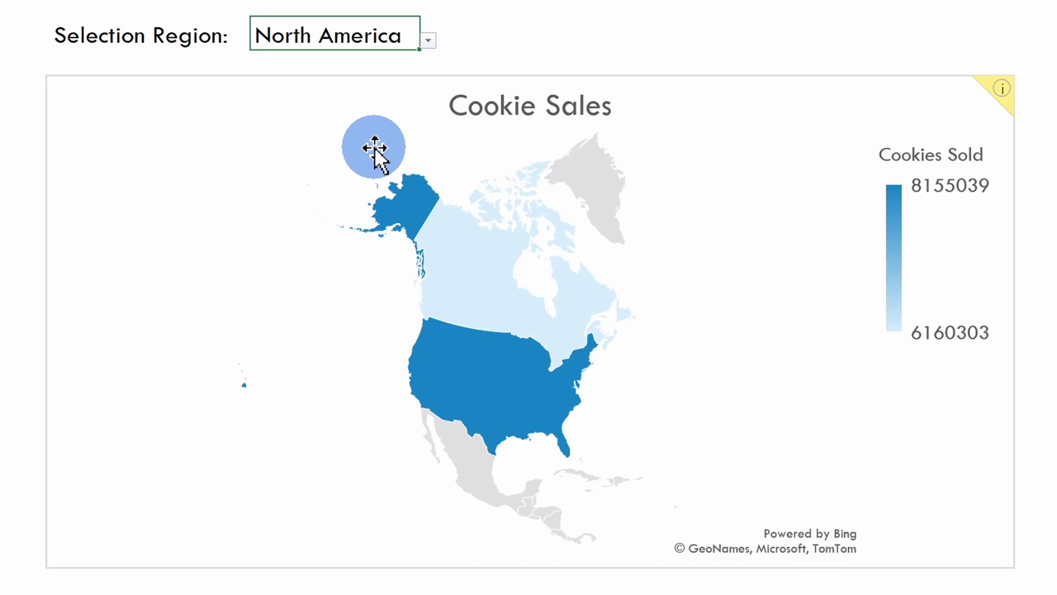
{"action": "left_click", "coordinate": [427, 41]}
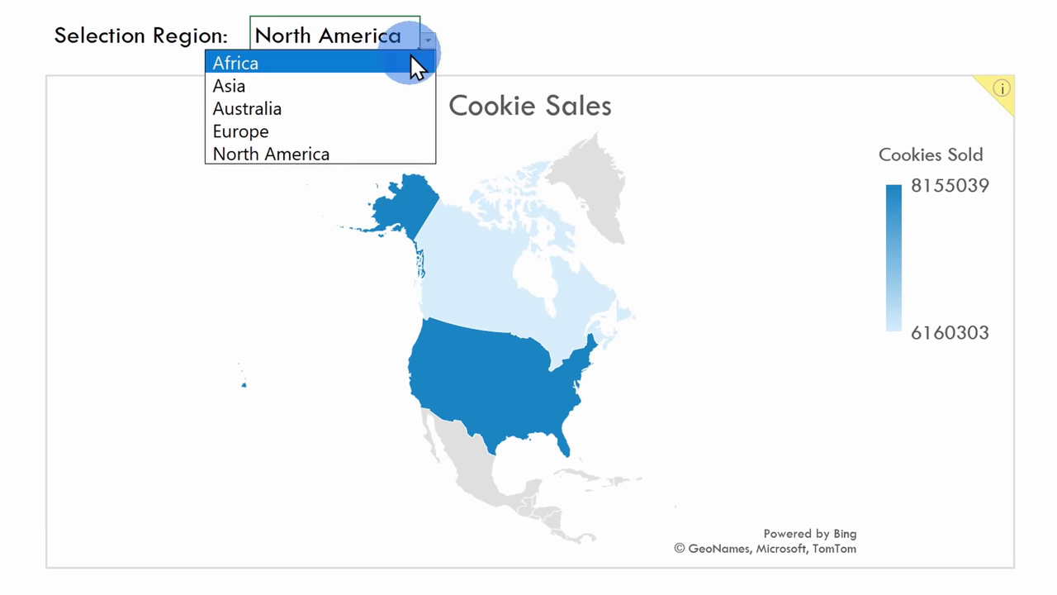
{"action": "left_click", "coordinate": [378, 83]}
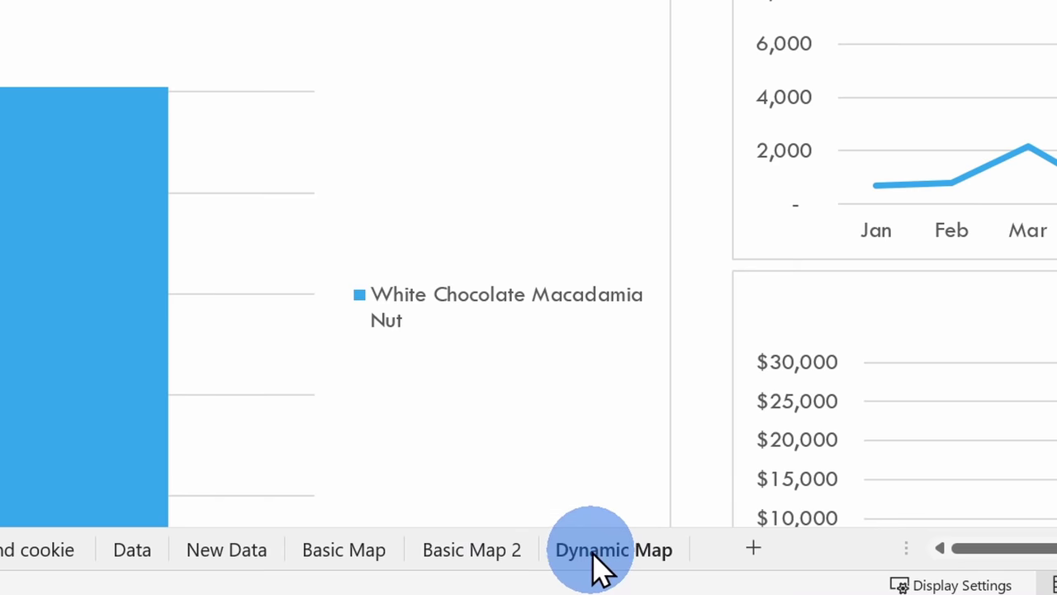
- Open the Dynamic Map sheet and review the Region column and the empty Country and Cookies Sold table in E3:F14
{"action": "left_click", "coordinate": [607, 550]}
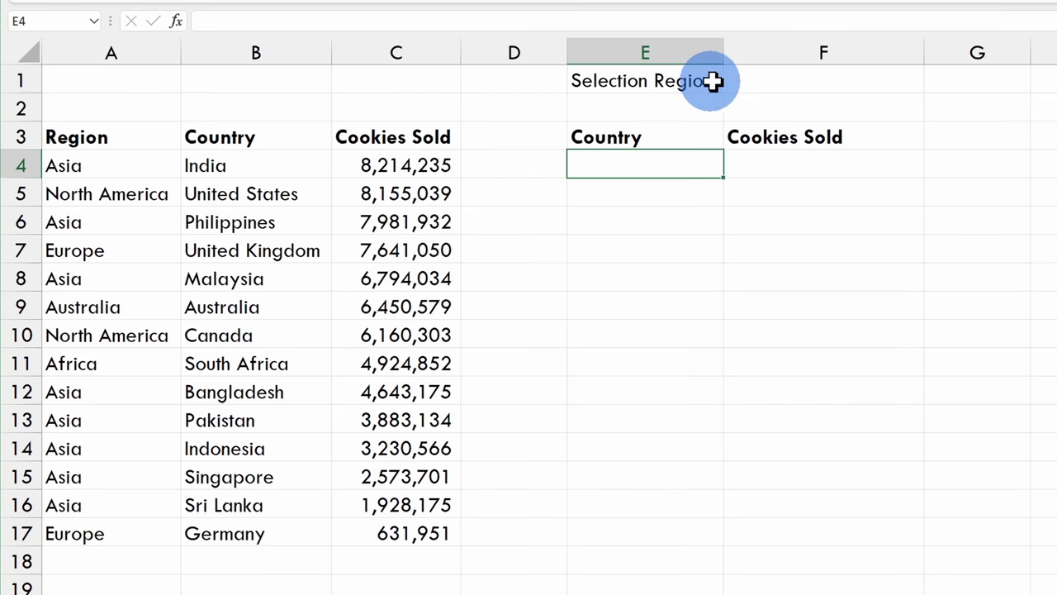
{"action": "left_click", "coordinate": [520, 183]}
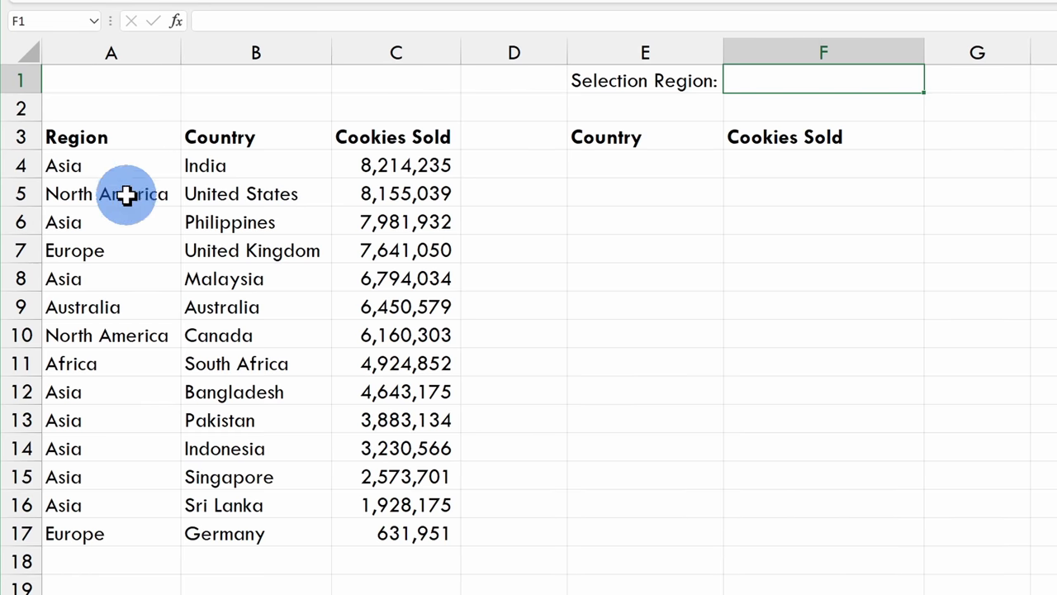
{"action": "left_click_drag", "start_coordinate": [118, 171], "coordinate": [134, 531]}
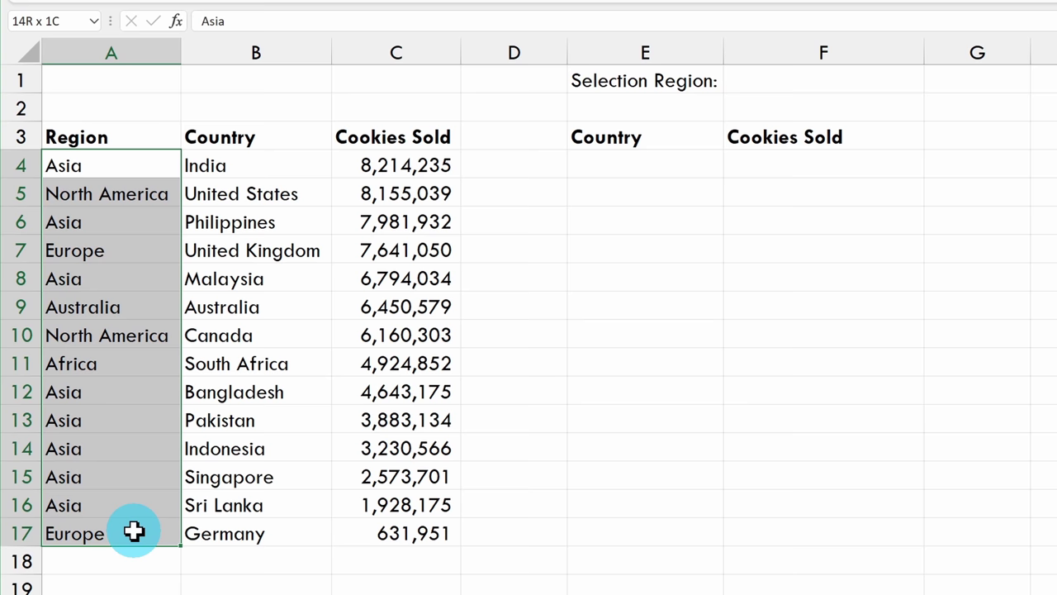
{"action": "left_click_drag", "start_coordinate": [619, 135], "coordinate": [829, 450]}
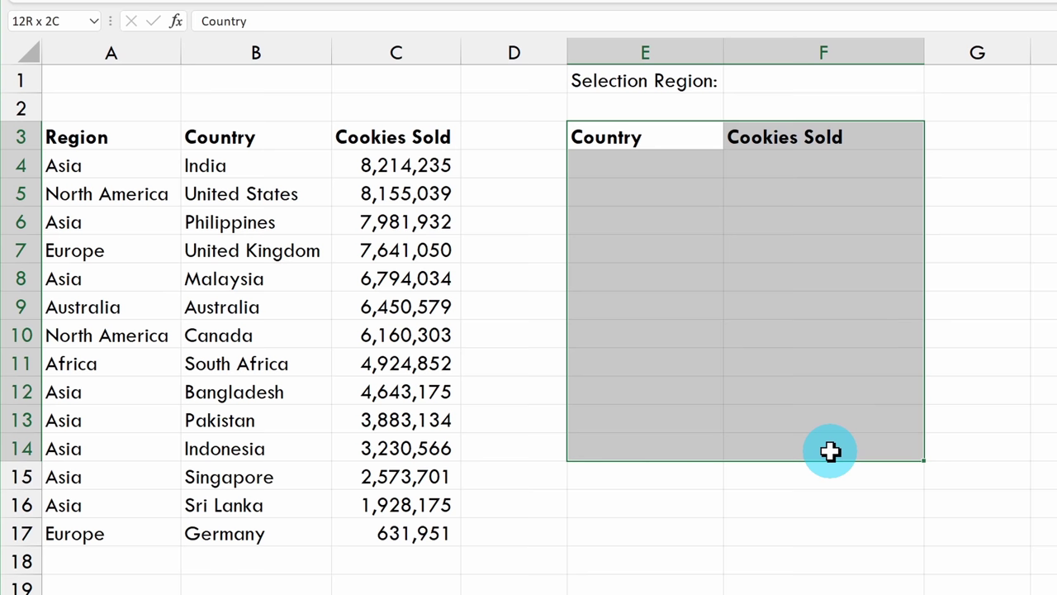
{"action": "left_click_drag", "start_coordinate": [829, 450], "coordinate": [830, 450]}
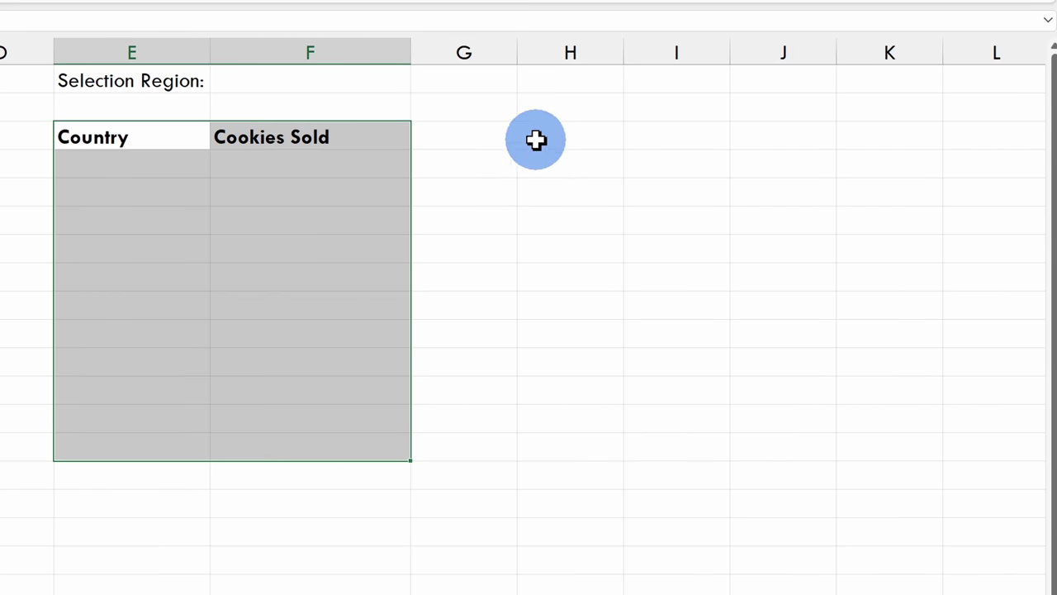
- Copy the Region column A3:A17 and paste it starting at cell H3
{"action": "left_click", "coordinate": [457, 146]}
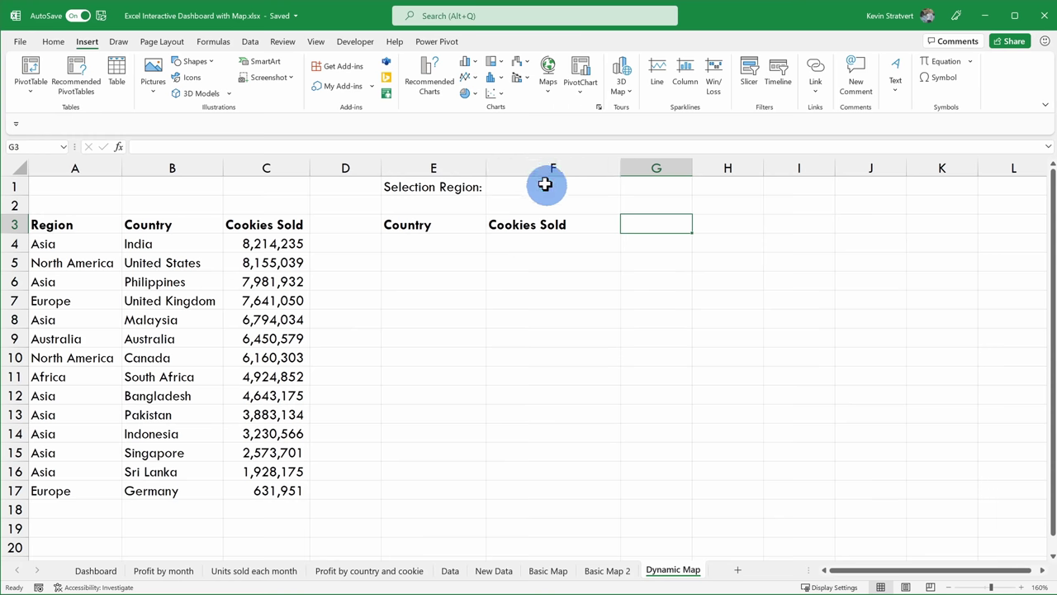
{"action": "left_click", "coordinate": [258, 75]}
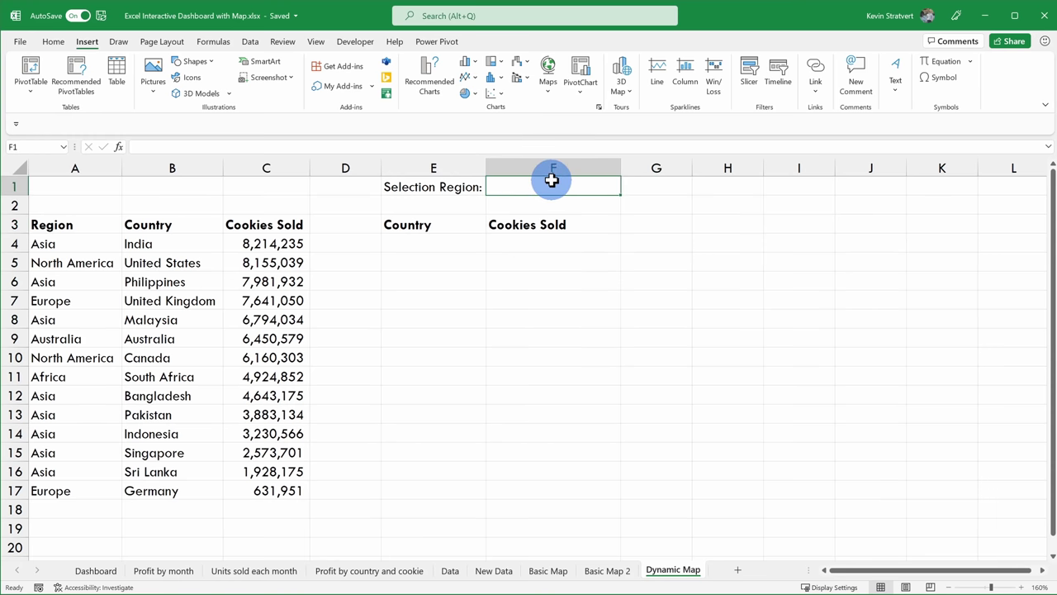
{"action": "left_click_drag", "start_coordinate": [68, 225], "coordinate": [84, 490]}
{"action": "key", "text": "ctrl+c"}
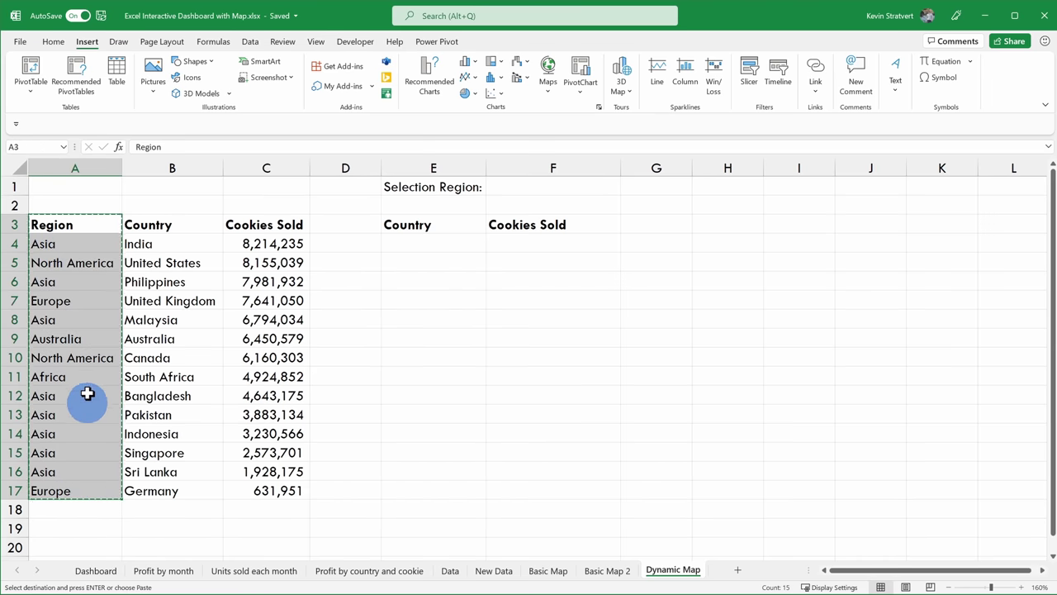
{"action": "left_click", "coordinate": [710, 221]}
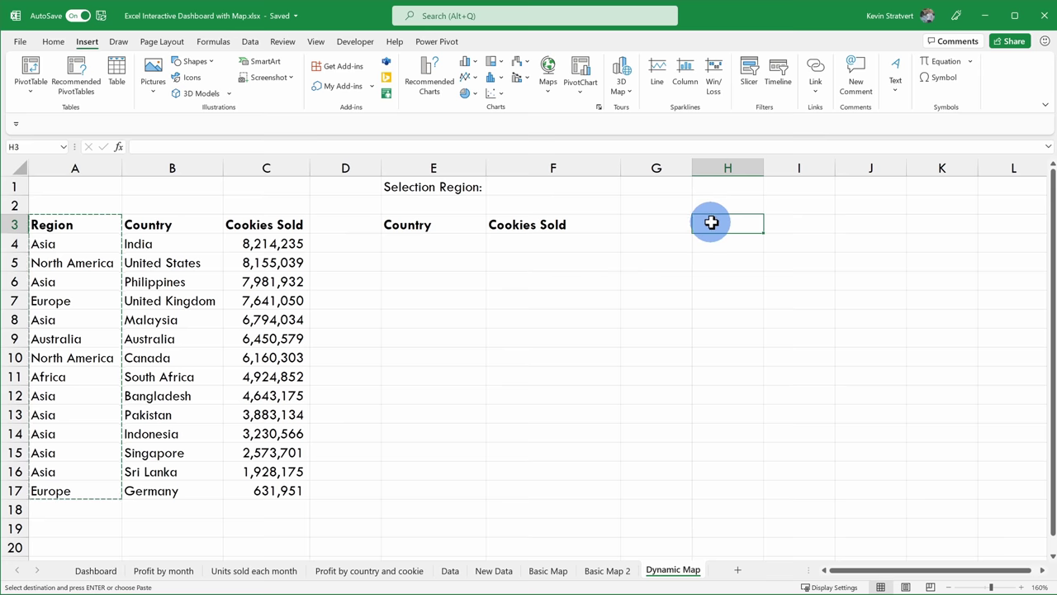
{"action": "key", "text": "ctrl+v"}
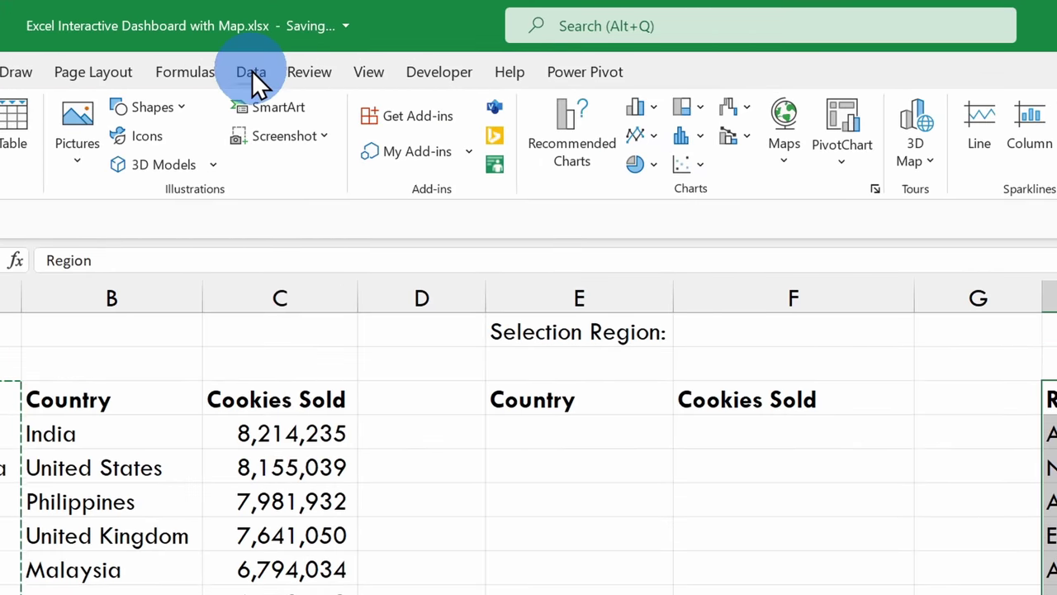
- Remove the duplicates from the copied Region list in column H and sort the list from A to Z
{"action": "left_click", "coordinate": [249, 42]}
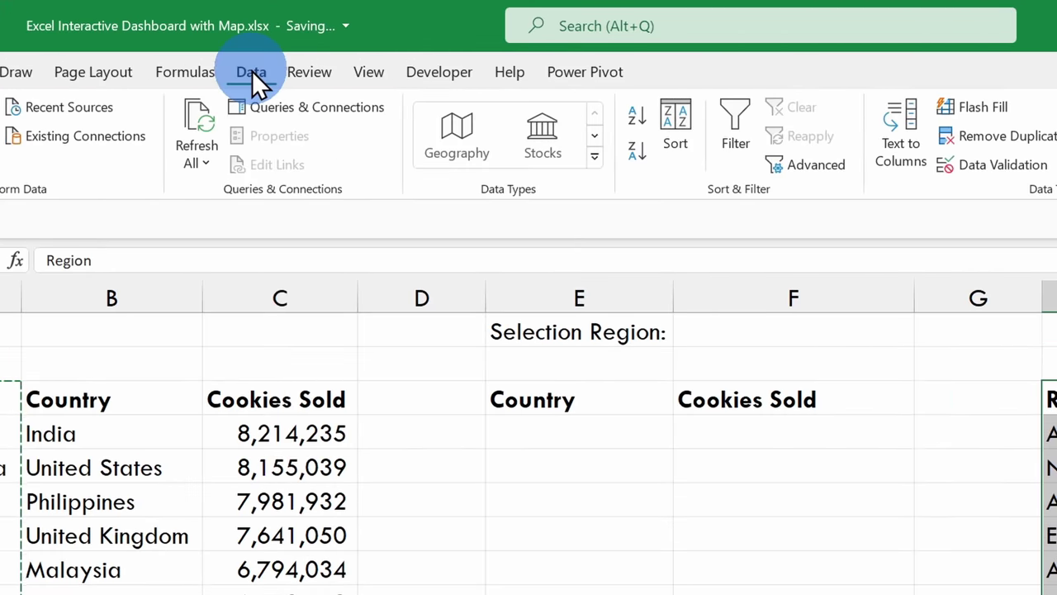
{"action": "left_click", "coordinate": [991, 136]}
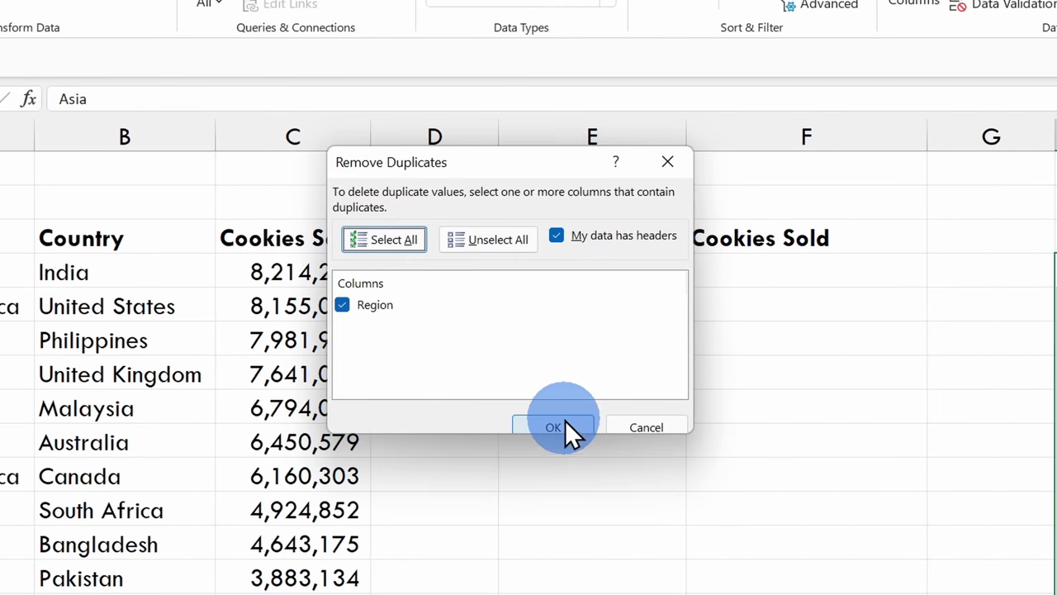
{"action": "left_click", "coordinate": [119, 556]}
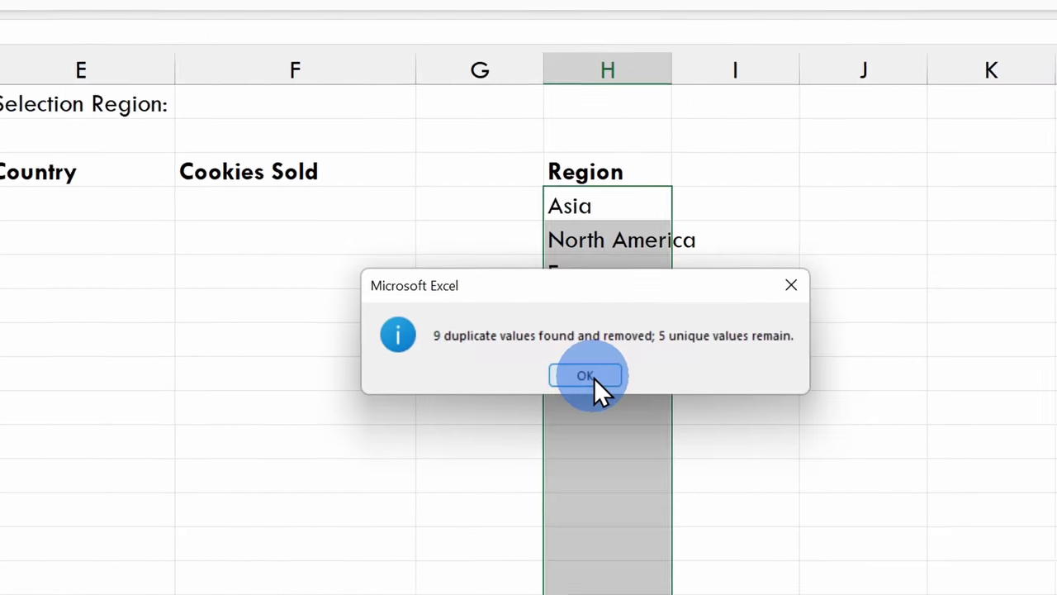
{"action": "left_click", "coordinate": [585, 375]}
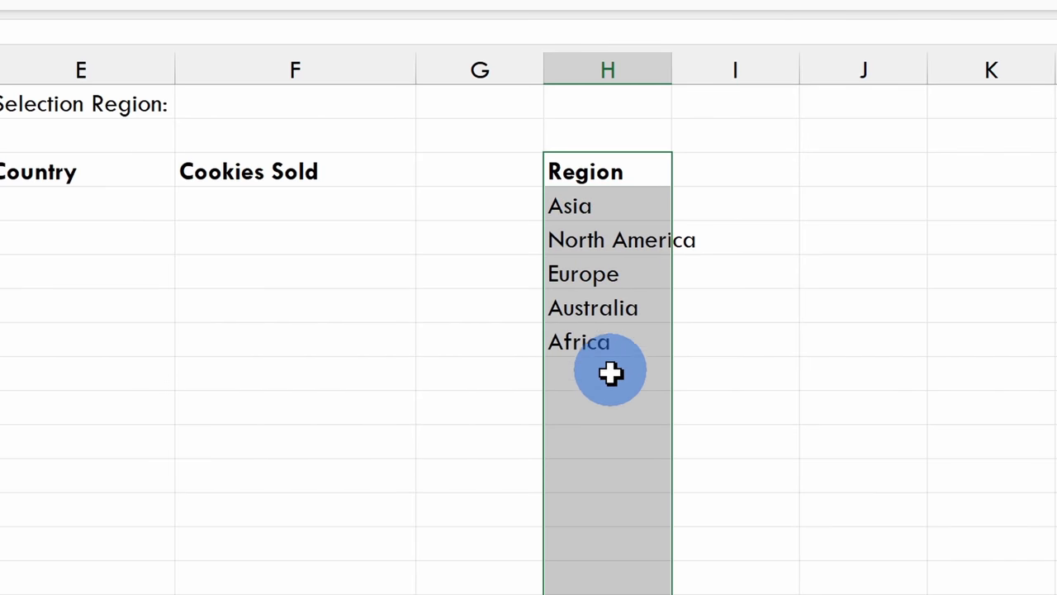
{"action": "left_click", "coordinate": [611, 183]}
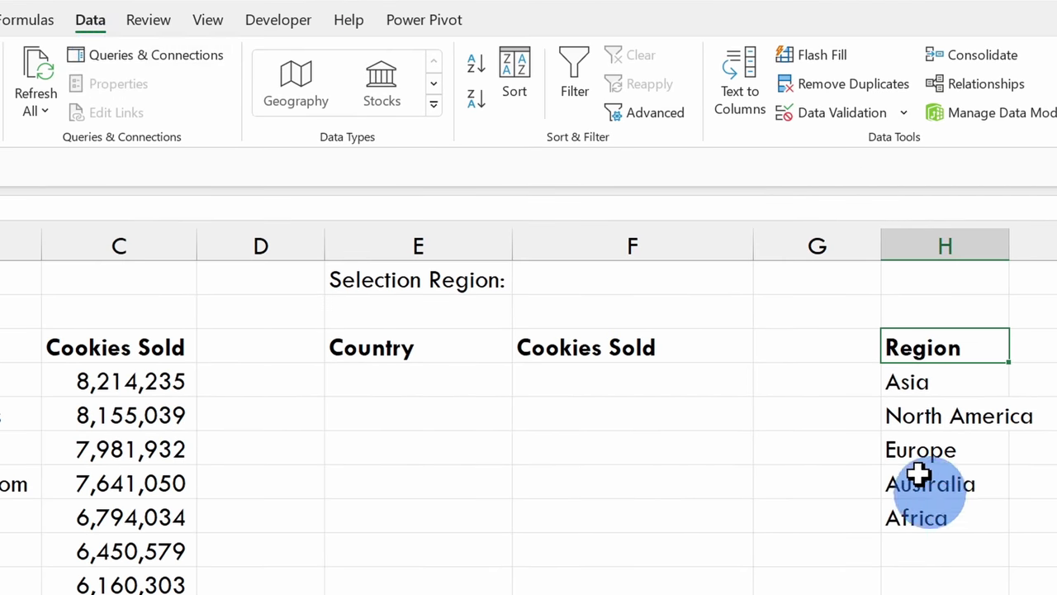
{"action": "left_click", "coordinate": [475, 67]}
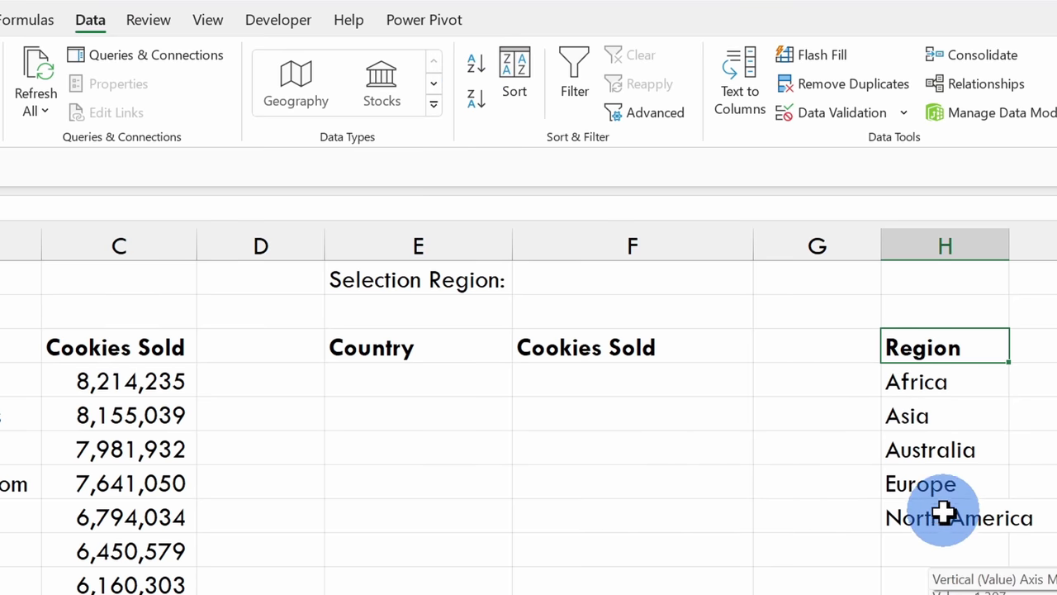
- Add list data validation to the selection region cell F1 with the source =$H$4:$H$8
{"action": "left_click", "coordinate": [649, 283]}
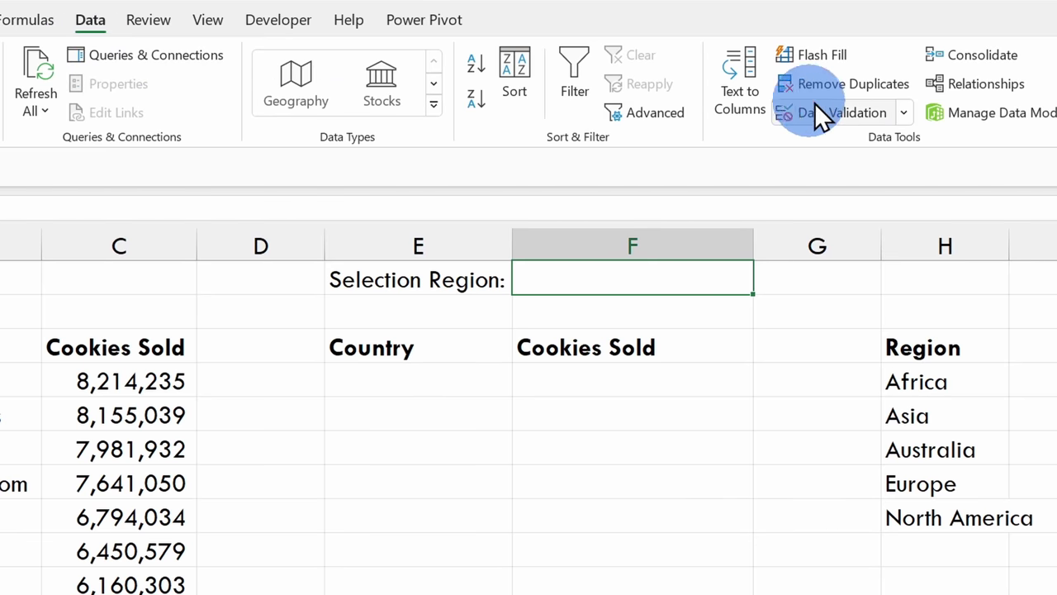
{"action": "left_click", "coordinate": [835, 108]}
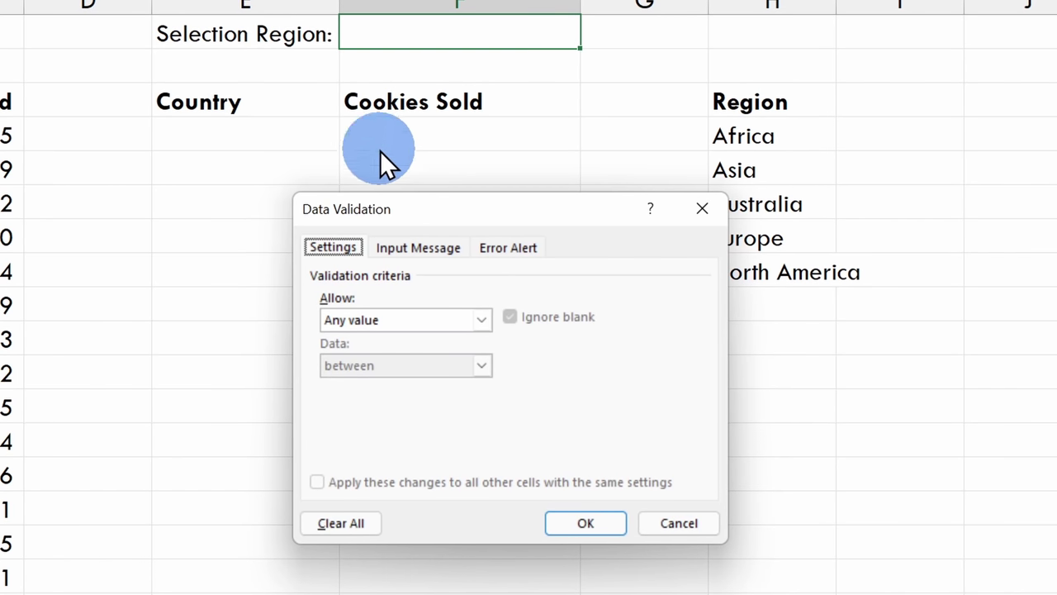
{"action": "left_click", "coordinate": [387, 322]}
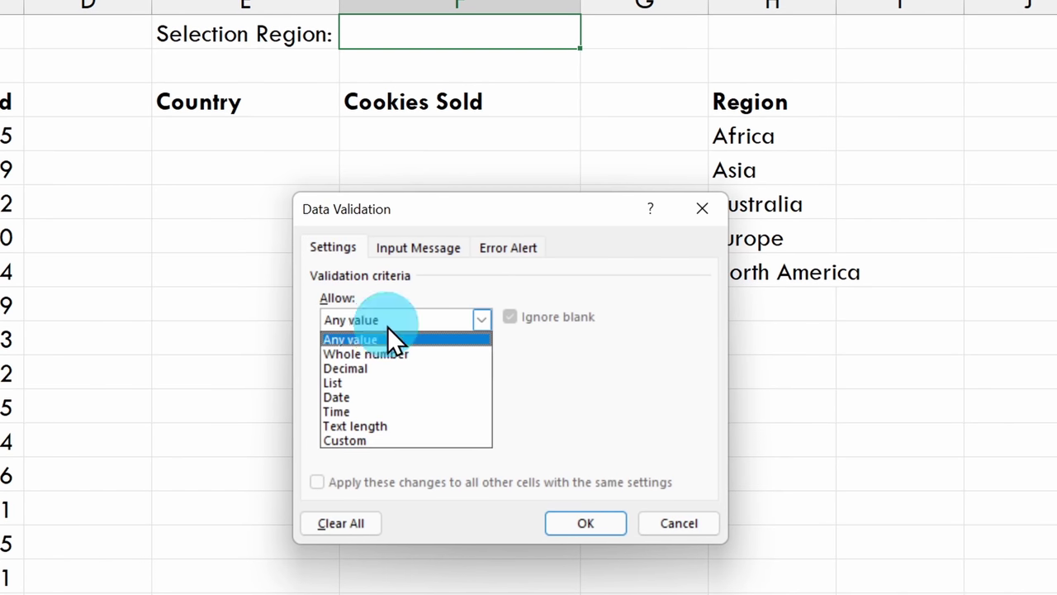
{"action": "left_click", "coordinate": [384, 379]}
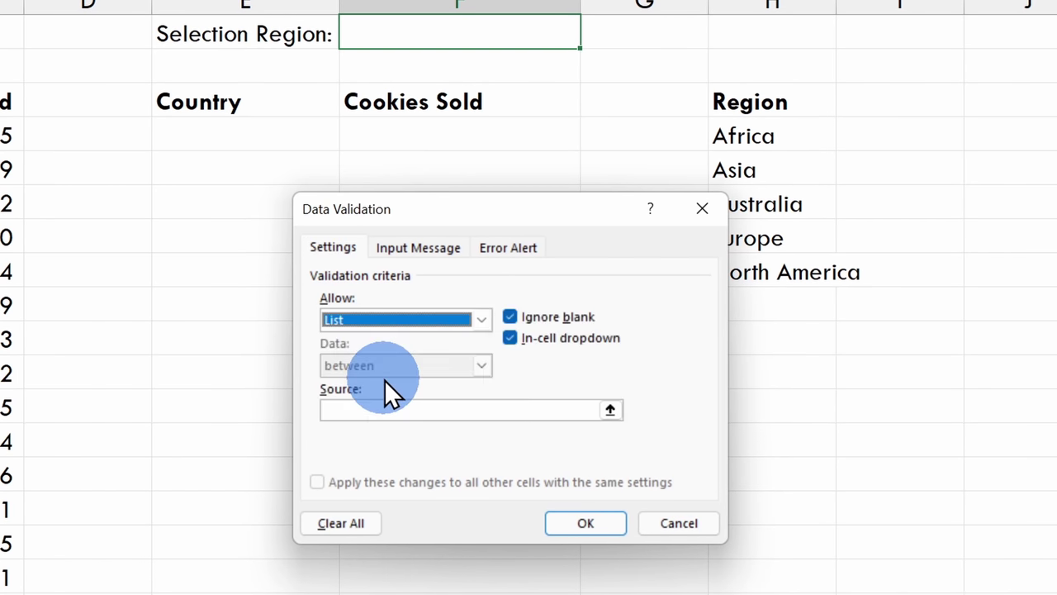
{"action": "left_click", "coordinate": [443, 407]}
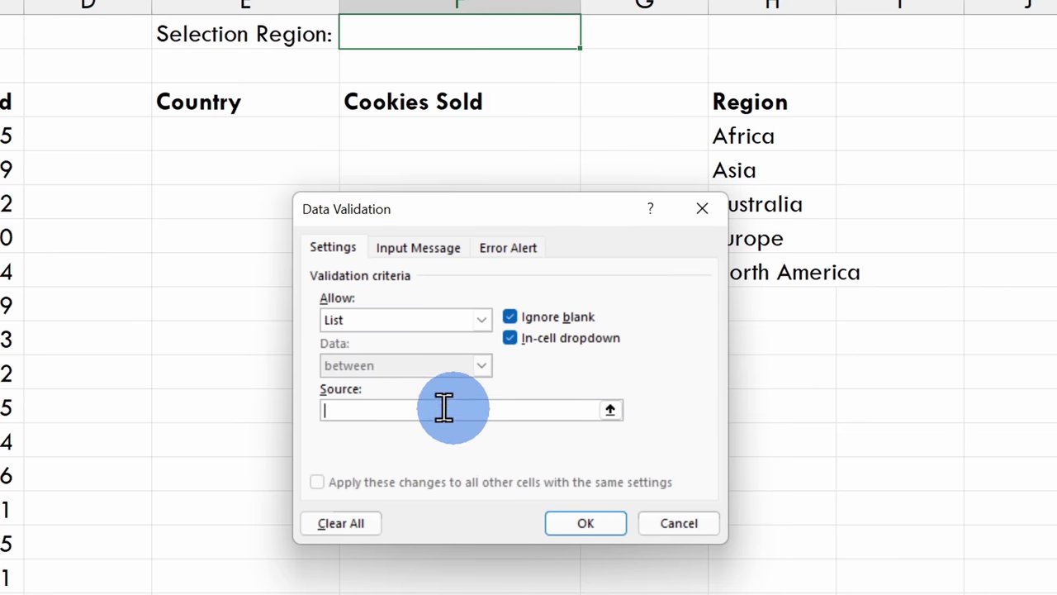
{"action": "left_click", "coordinate": [611, 410]}
{"action": "left_click_drag", "start_coordinate": [724, 123], "coordinate": [771, 272]}
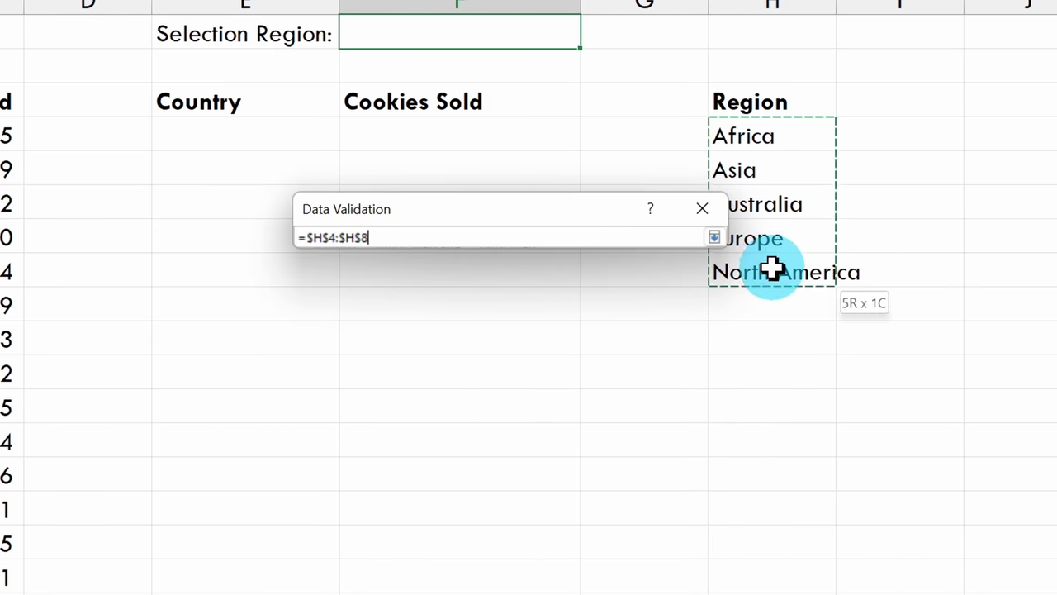
{"action": "left_click", "coordinate": [714, 237]}
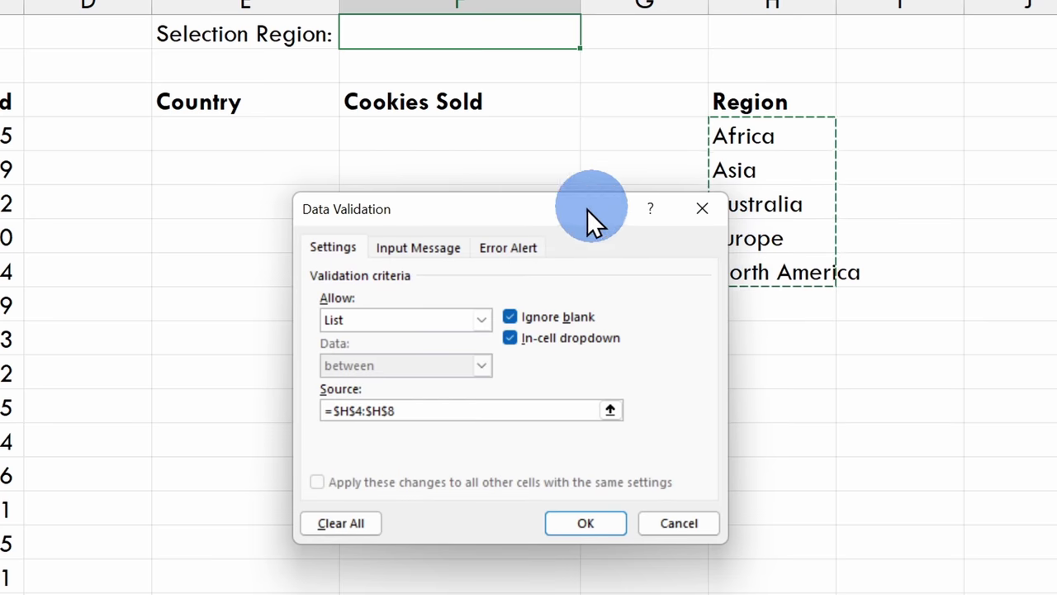
{"action": "left_click", "coordinate": [586, 523]}
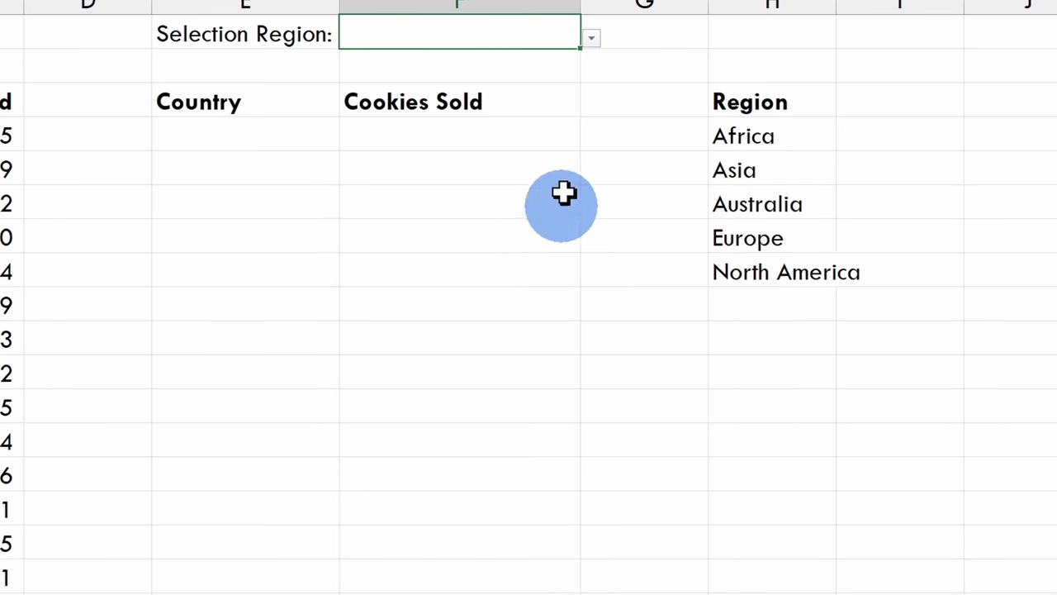
- Check the region choices offered in F1 and select Asia as the selection region
{"action": "left_click", "coordinate": [591, 39]}
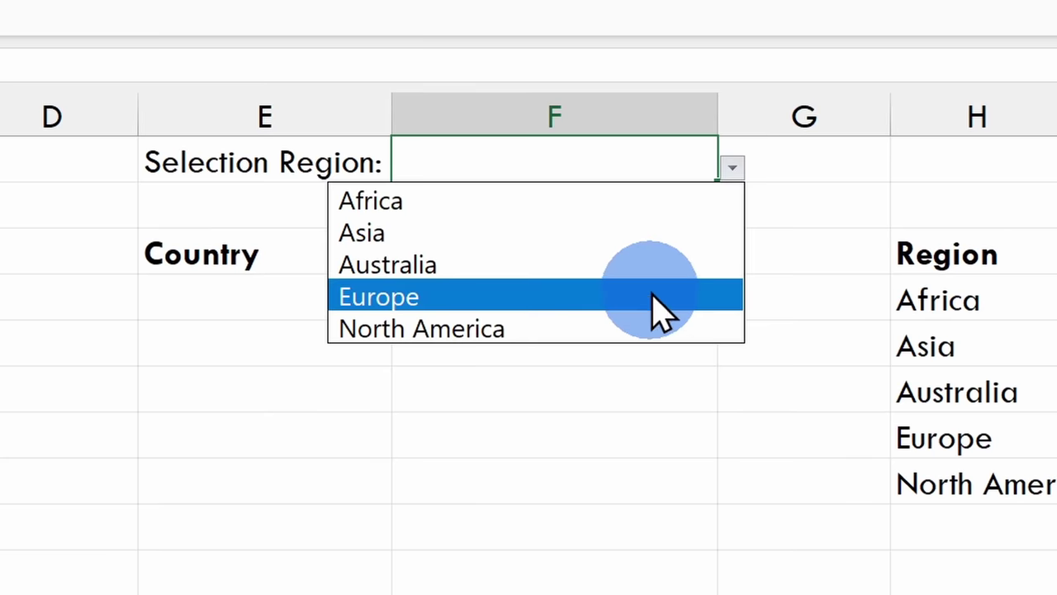
{"action": "left_click", "coordinate": [670, 165]}
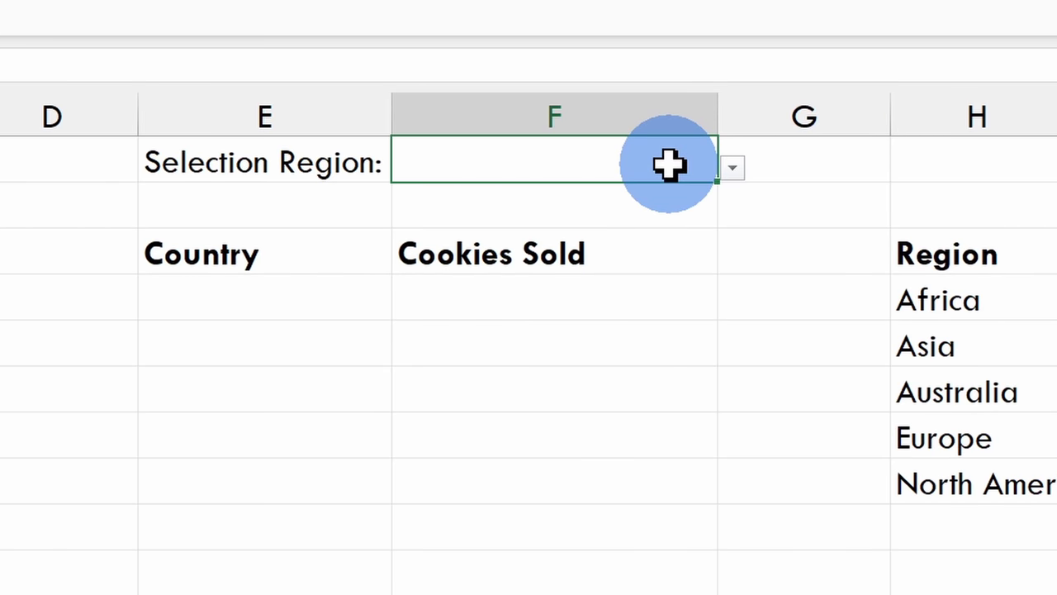
{"action": "left_click", "coordinate": [732, 168]}
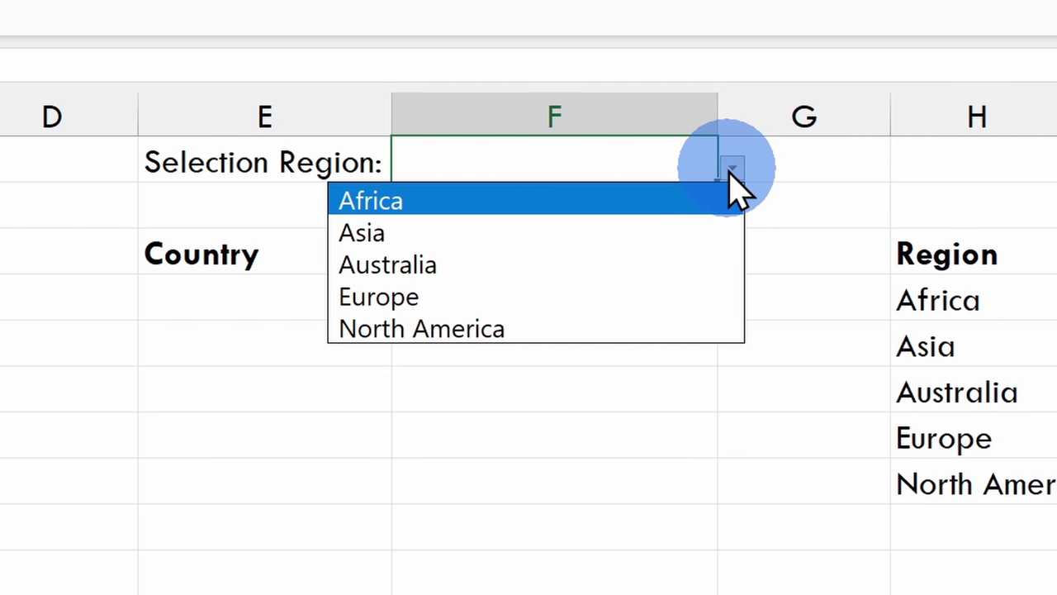
{"action": "left_click", "coordinate": [476, 233]}
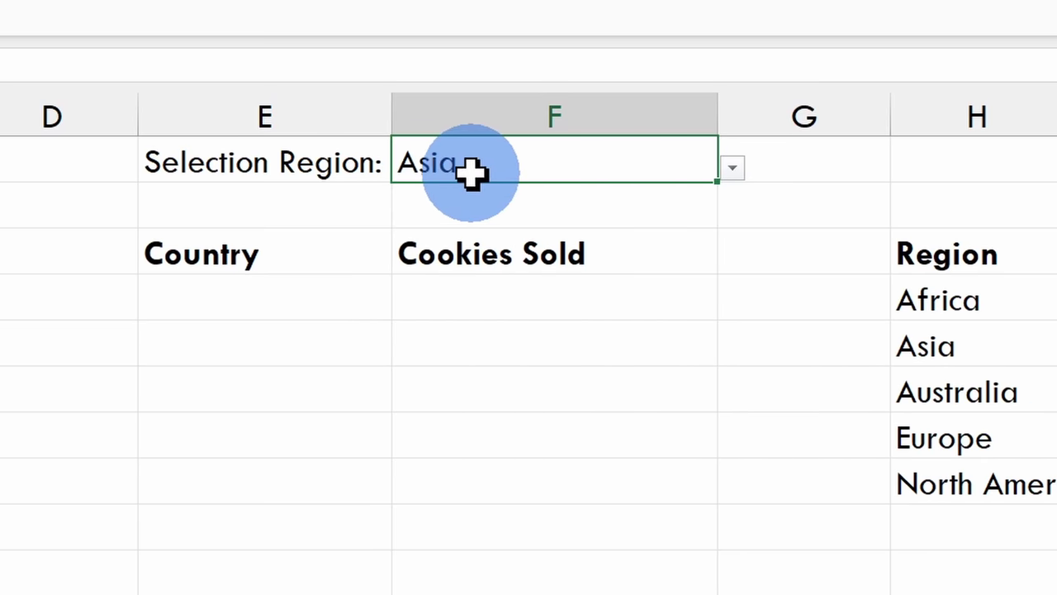
- Insert a blank column between the Region and Country columns of the source data
{"action": "mouse_move", "coordinate": [343, 248]}
{"action": "left_mouse_down"}
{"action": "mouse_move", "coordinate": [300, 248]}
{"action": "mouse_move", "coordinate": [426, 593]}
{"action": "left_mouse_up"}
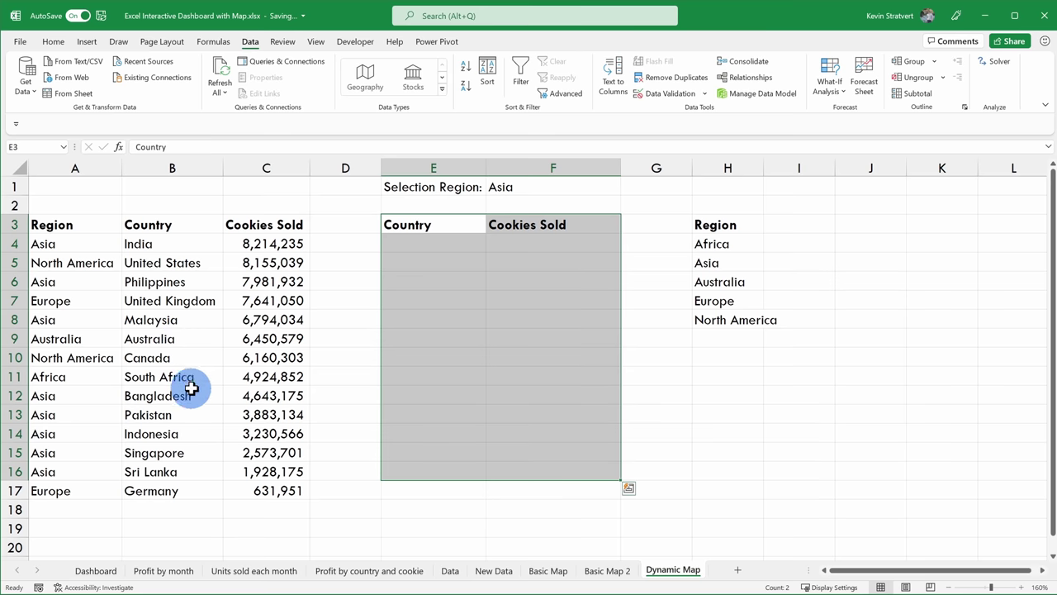
{"action": "left_click", "coordinate": [460, 241]}
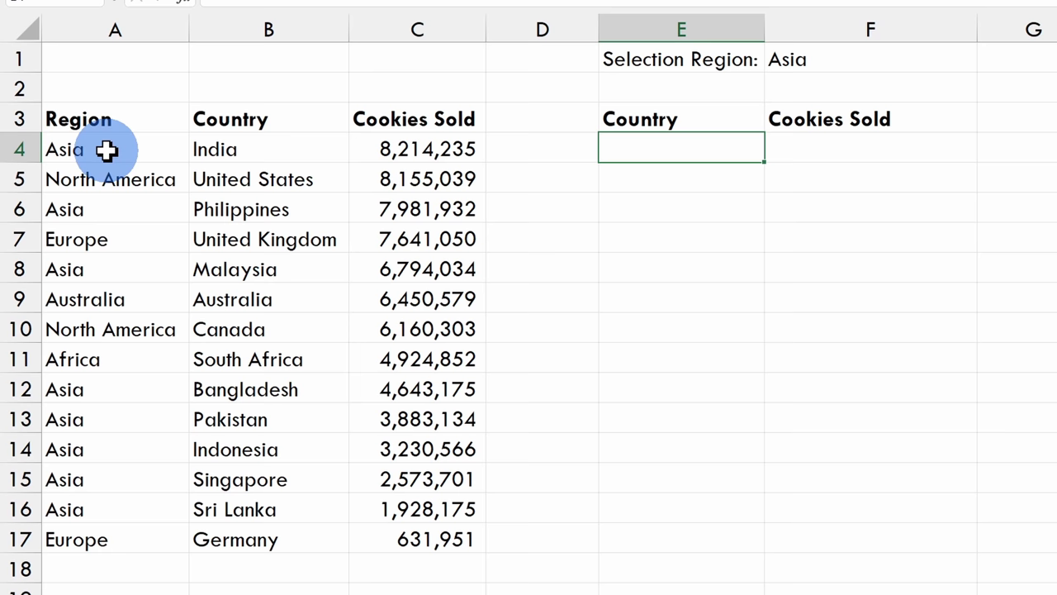
{"action": "right_click", "coordinate": [234, 28]}
{"action": "left_click", "coordinate": [285, 194]}
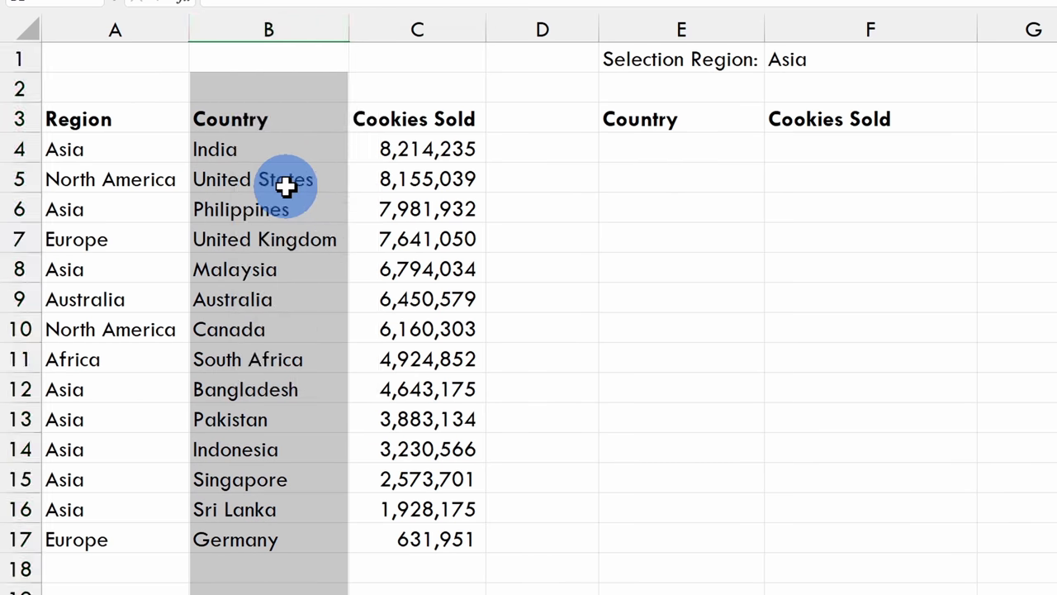
- Enter the formula =A4=$G$1 in B4 to compare the row's region with the selection region, using an absolute reference
{"action": "left_click", "coordinate": [268, 153]}
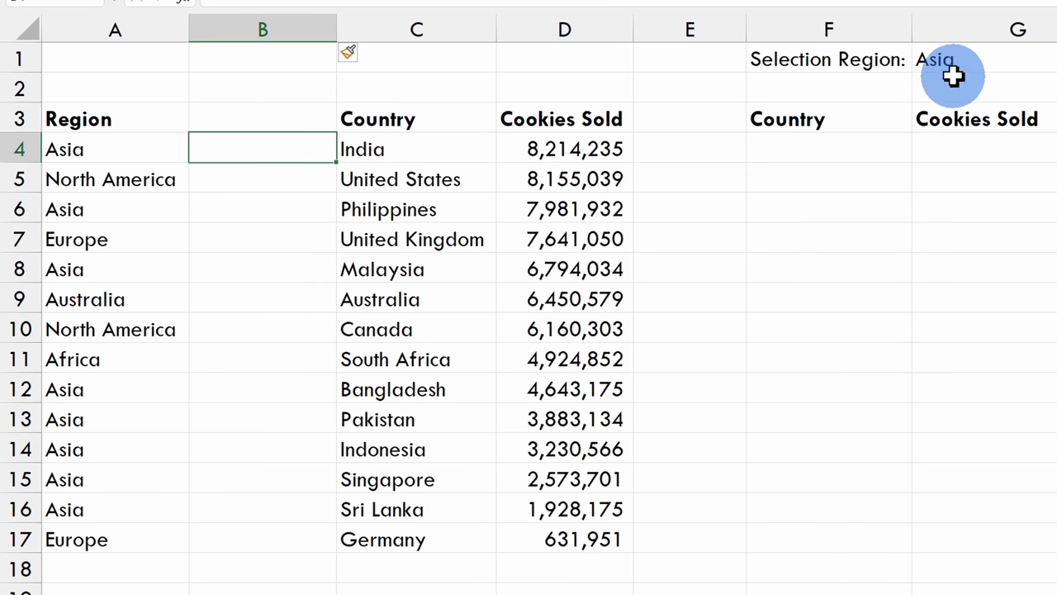
{"action": "type", "text": "="}
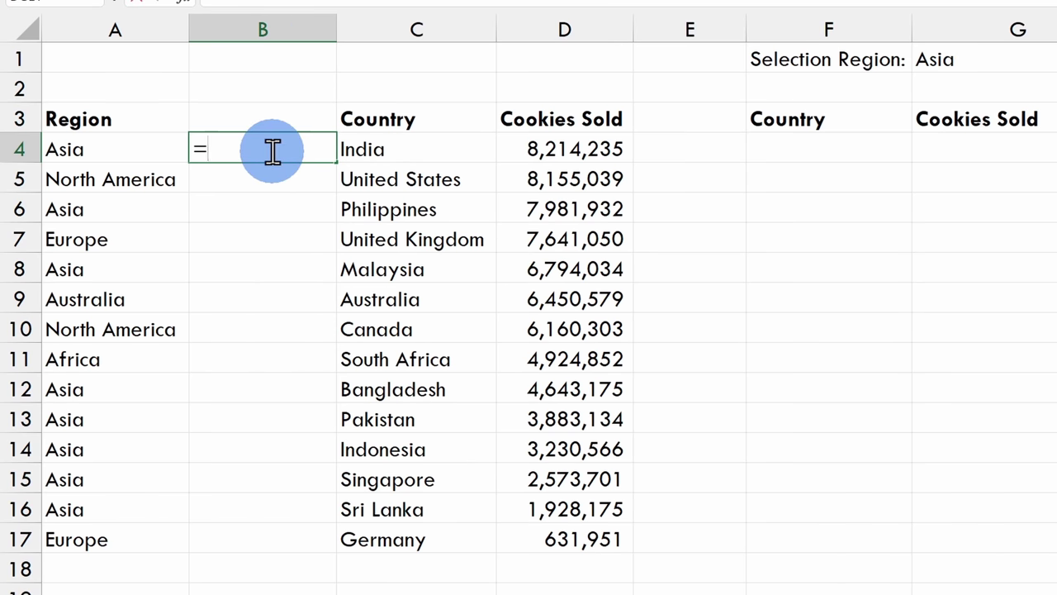
{"action": "left_click", "coordinate": [125, 153]}
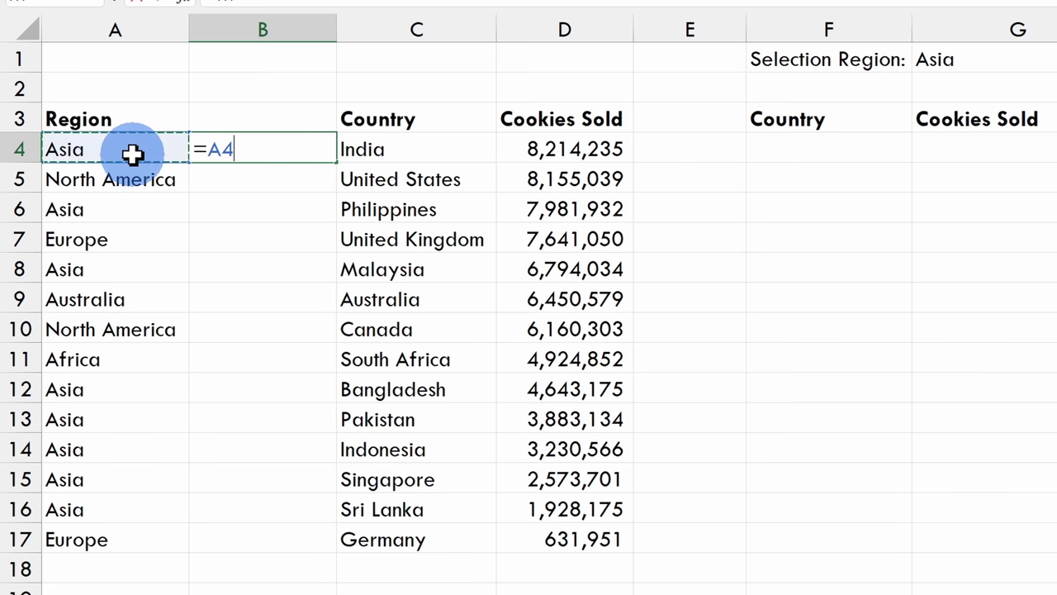
{"action": "type", "text": "="}
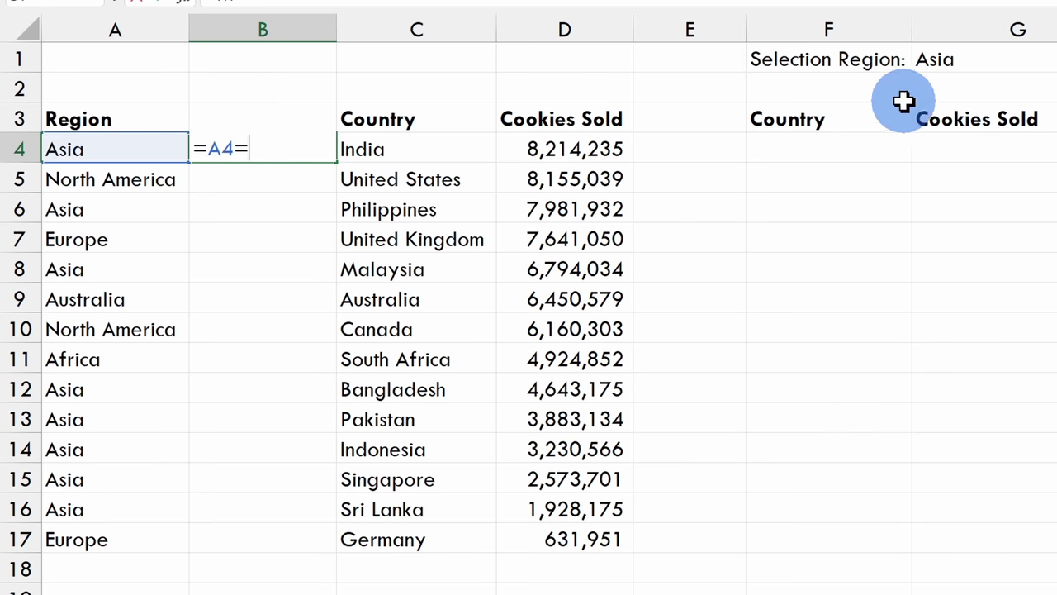
{"action": "left_click", "coordinate": [942, 62]}
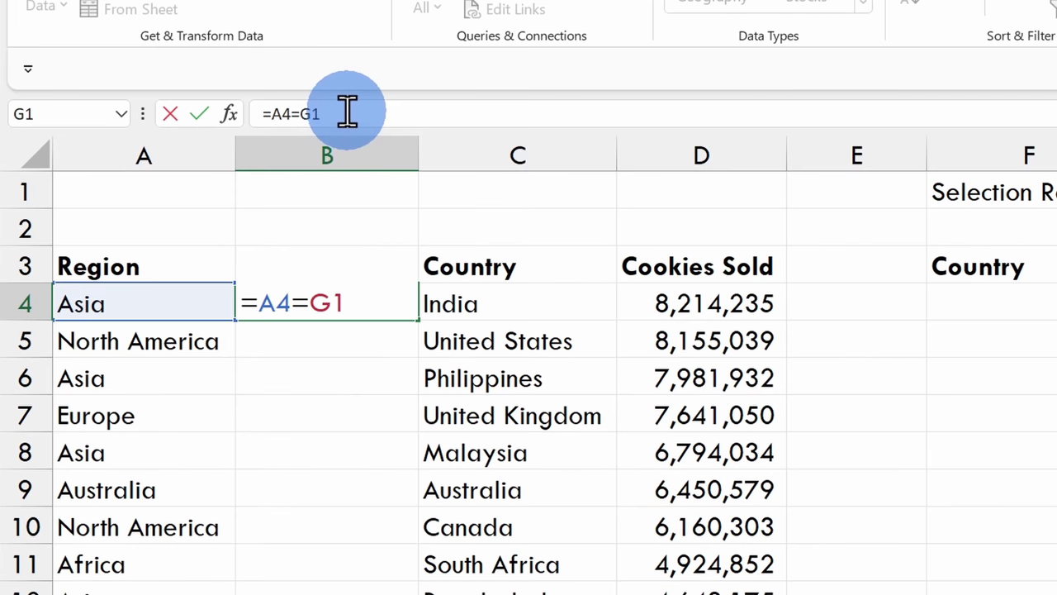
{"action": "left_click", "coordinate": [348, 113]}
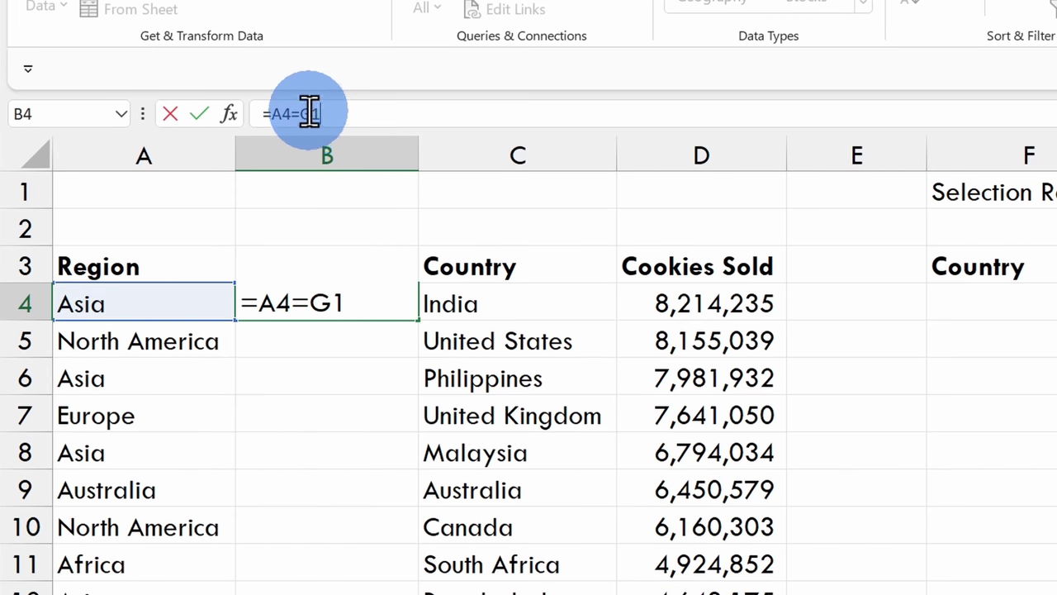
{"action": "key", "text": "F4"}
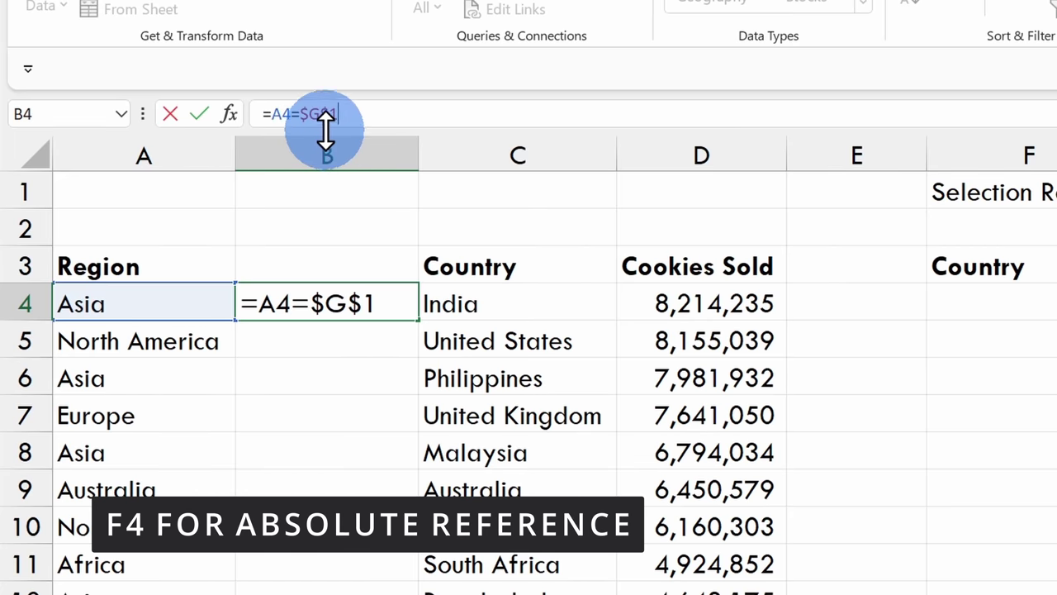
{"action": "key", "text": "Return"}
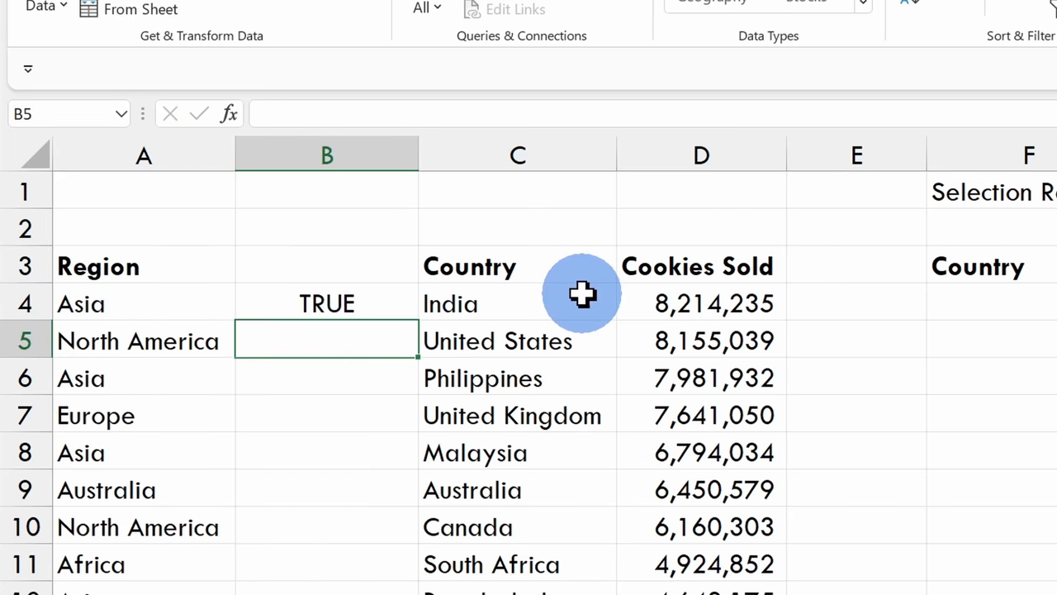
{"action": "left_click", "coordinate": [499, 303]}
{"action": "left_click", "coordinate": [371, 306]}
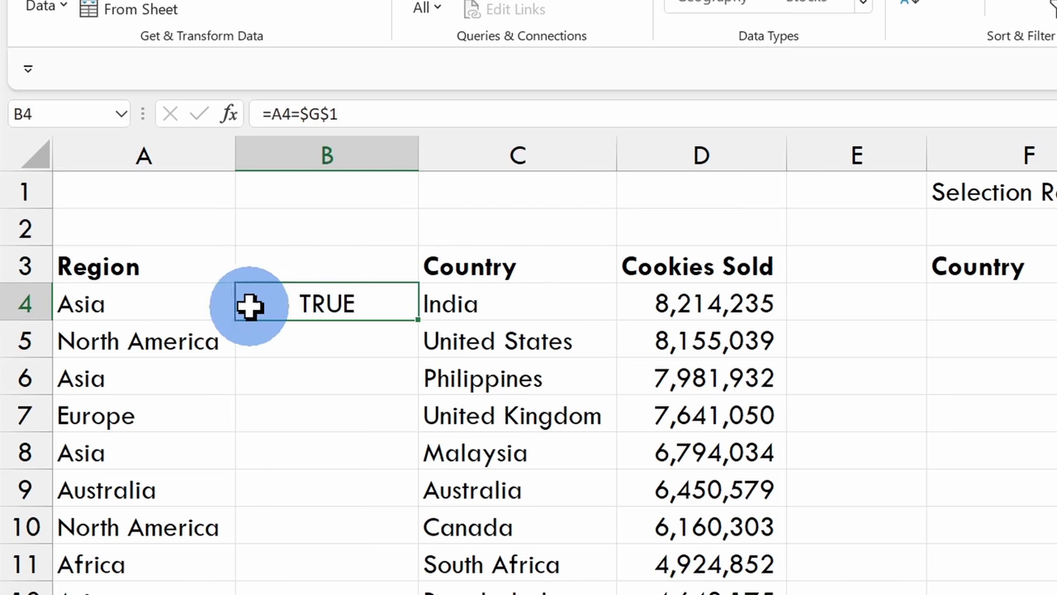
- Fill the region comparison formula from B4 down to B17 and check row 5's formula against its region
{"action": "double_click", "coordinate": [419, 323]}
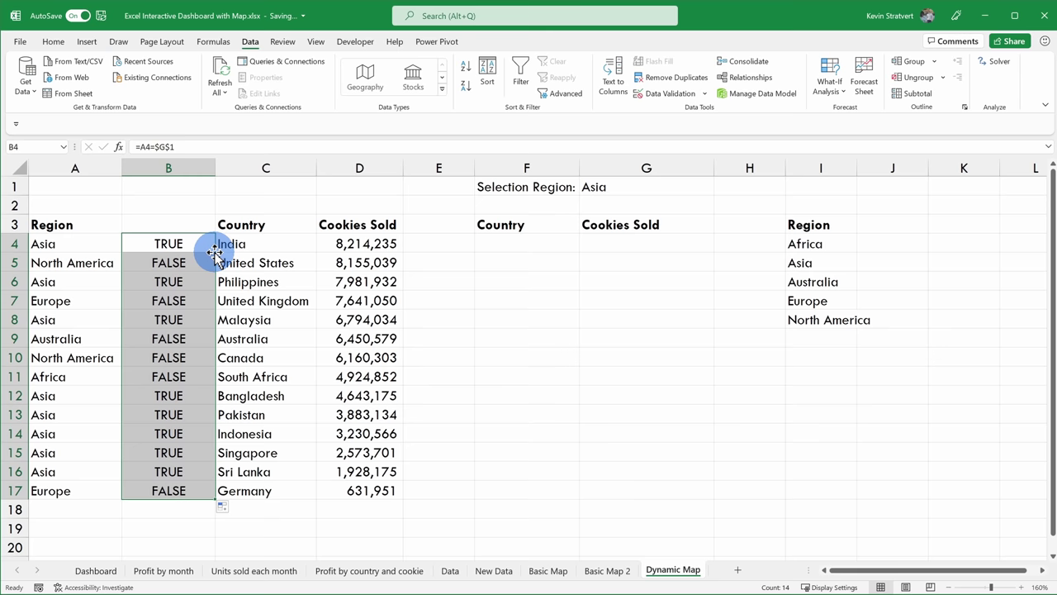
{"action": "left_click_drag", "start_coordinate": [382, 303], "coordinate": [385, 337]}
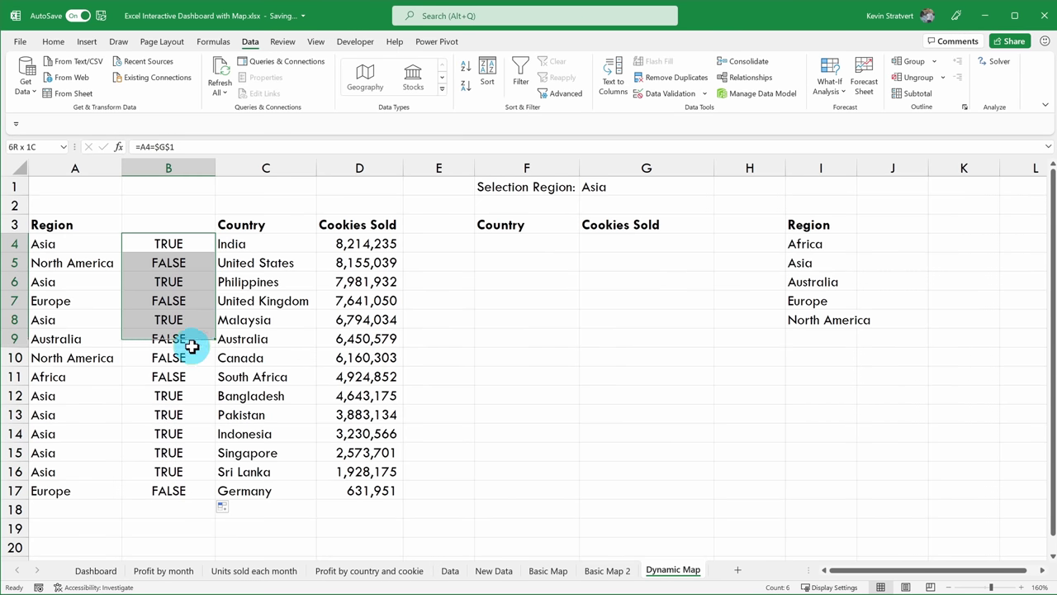
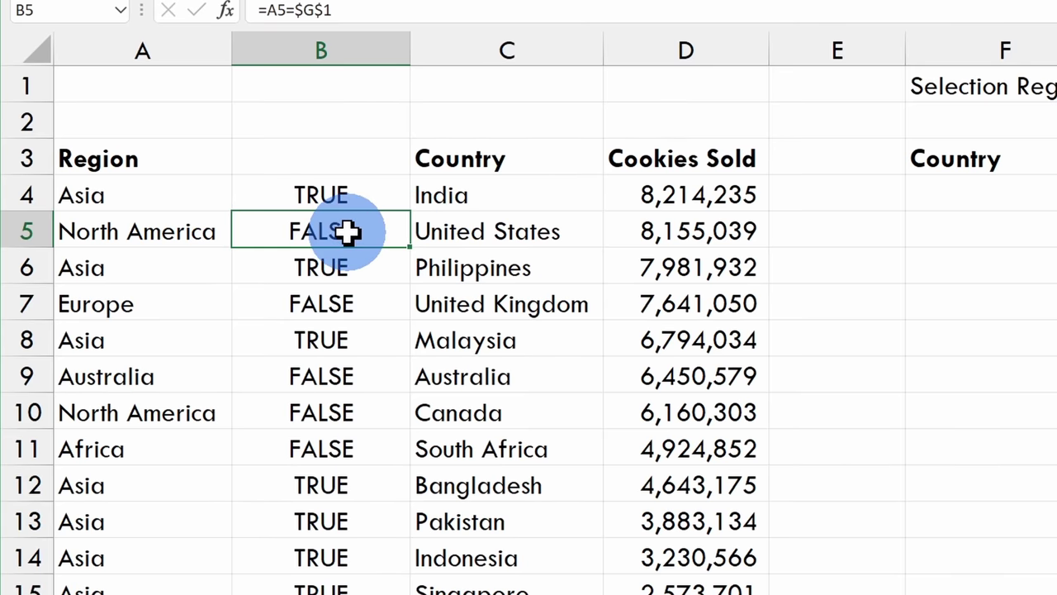
{"action": "left_click", "coordinate": [188, 237]}
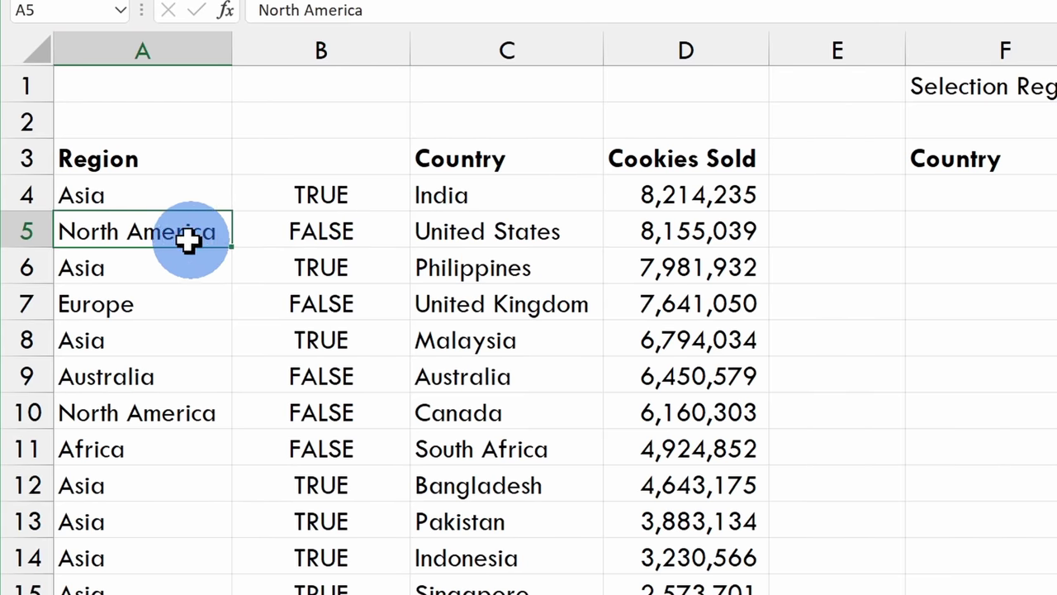
{"action": "left_click", "coordinate": [248, 235]}
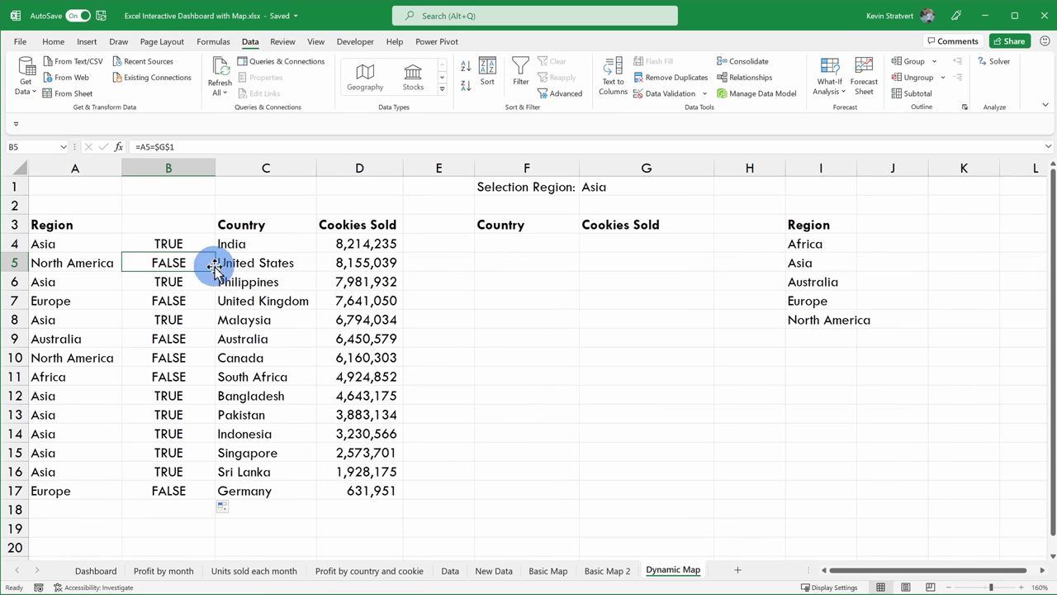
- Search for the FILTER function and insert it in F4 under the Country heading
{"action": "left_click", "coordinate": [523, 244]}
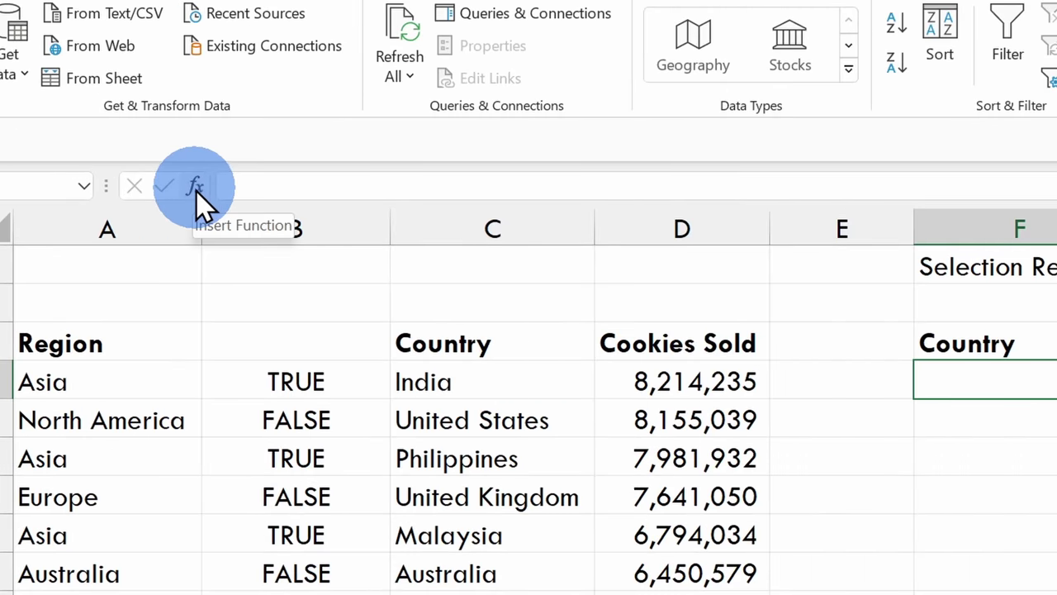
{"action": "left_click", "coordinate": [196, 186]}
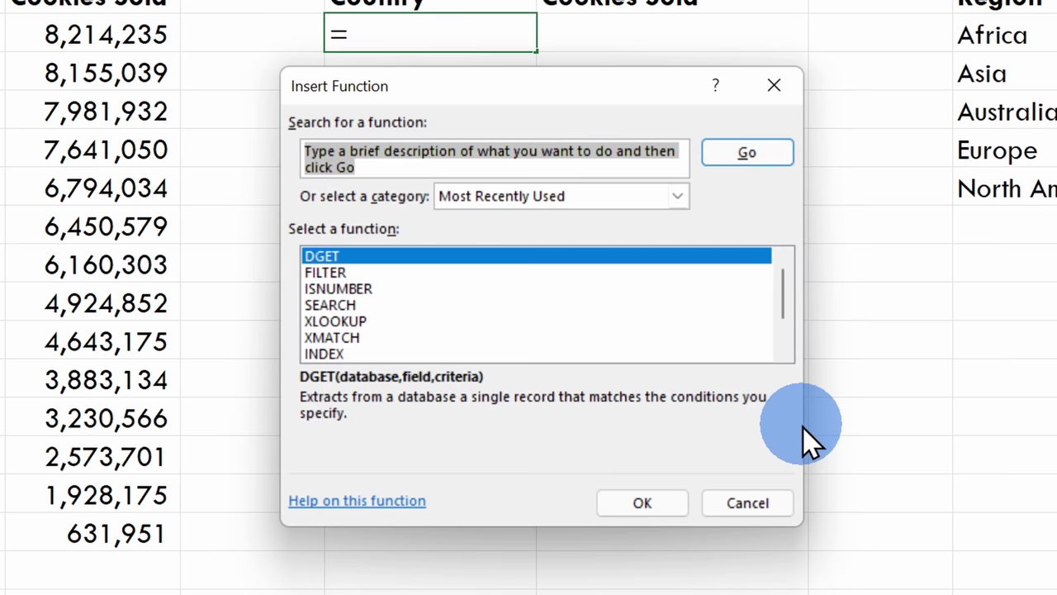
{"action": "type", "text": "filter"}
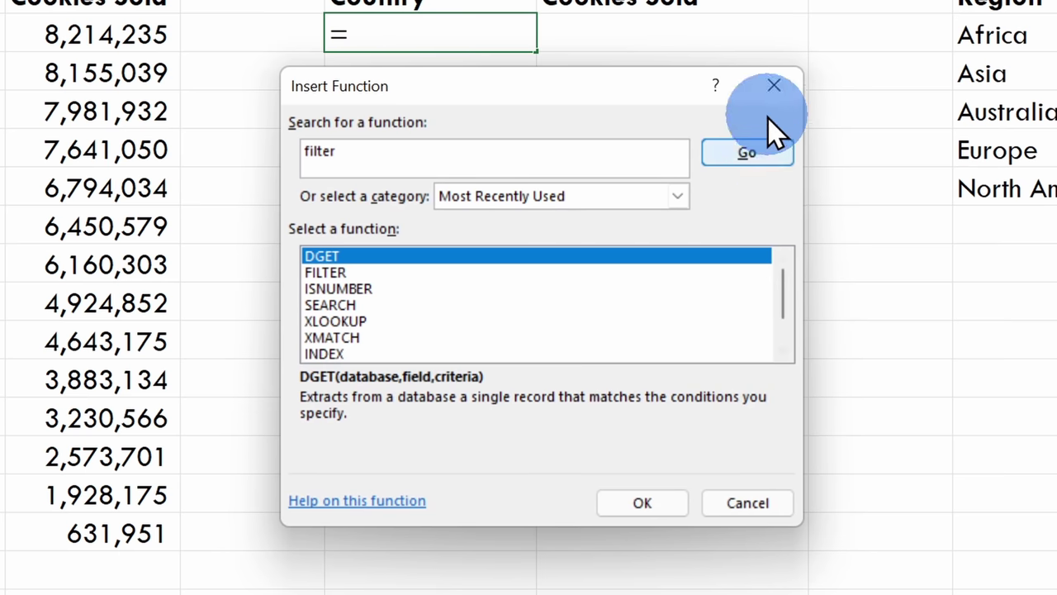
{"action": "left_click", "coordinate": [770, 160]}
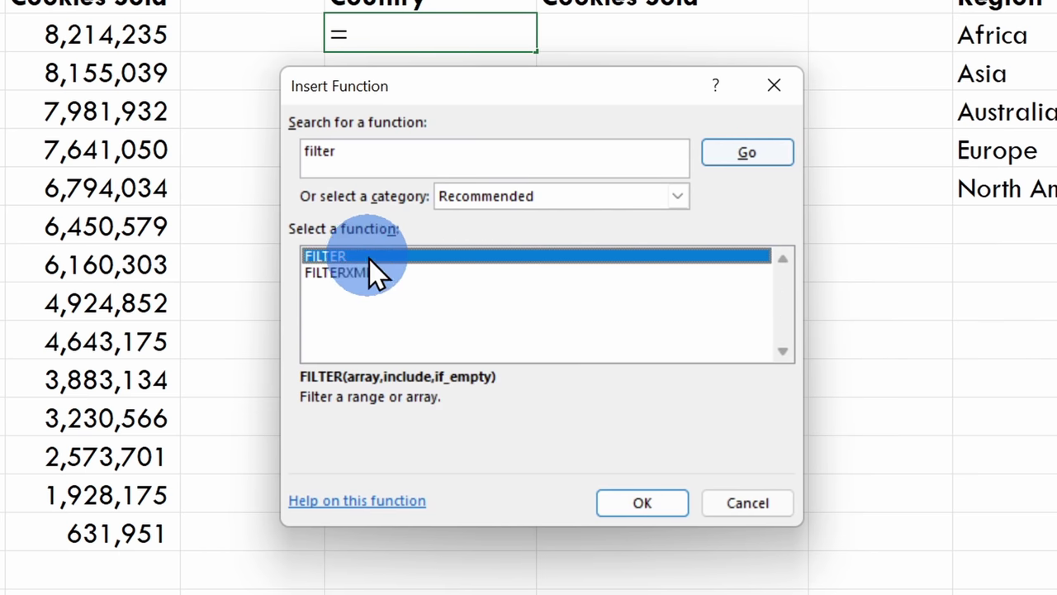
{"action": "left_click", "coordinate": [644, 502]}
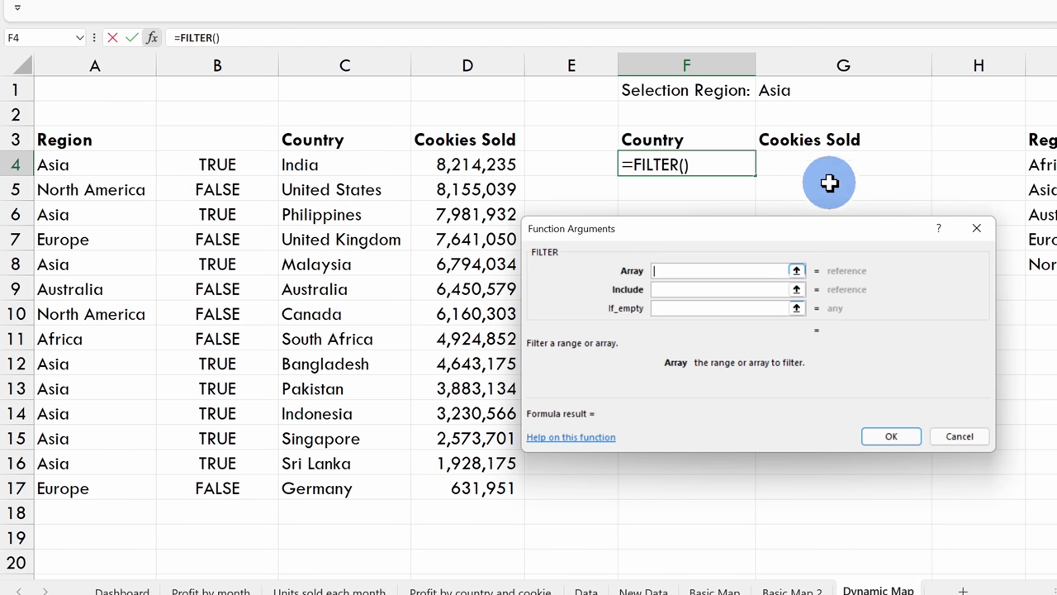
- Set the FILTER array to C4:D17 and its include argument to B4:B17, leaving the if-empty argument blank
{"action": "left_click_drag", "start_coordinate": [309, 164], "coordinate": [457, 475]}
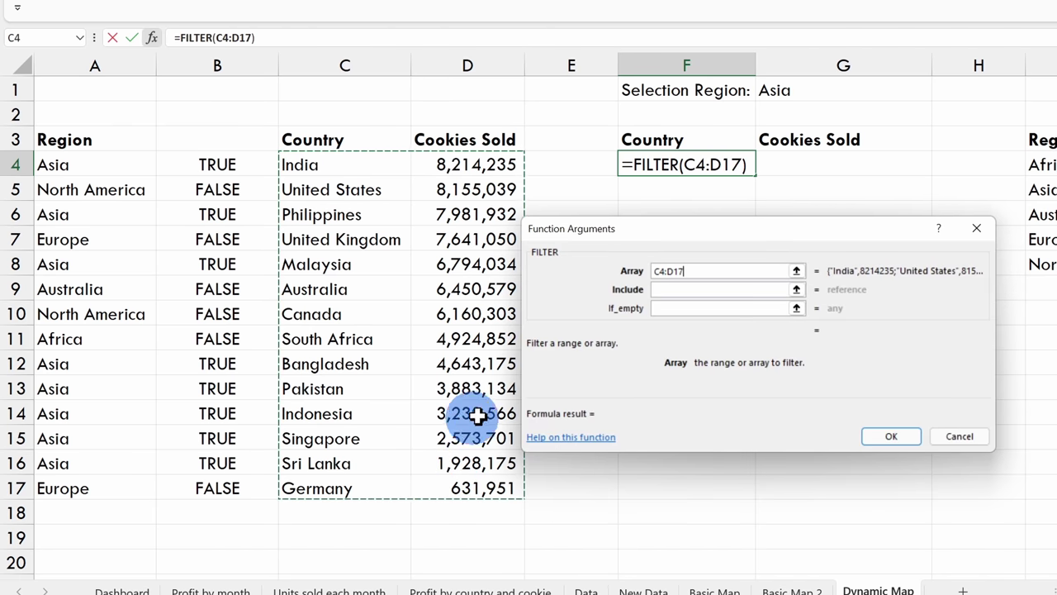
{"action": "left_click", "coordinate": [689, 290]}
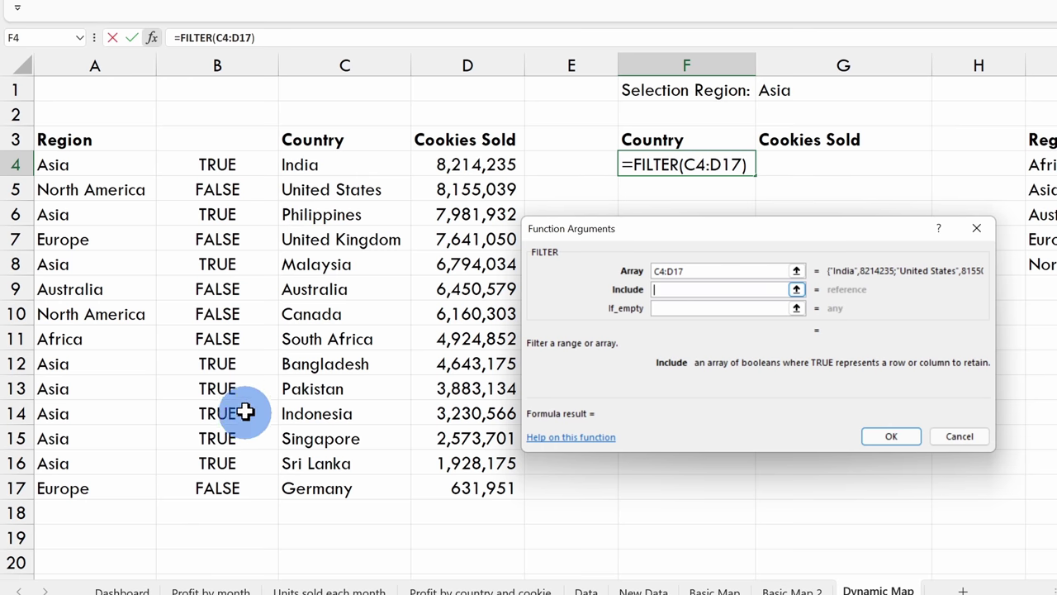
{"action": "left_click_drag", "start_coordinate": [252, 166], "coordinate": [255, 489]}
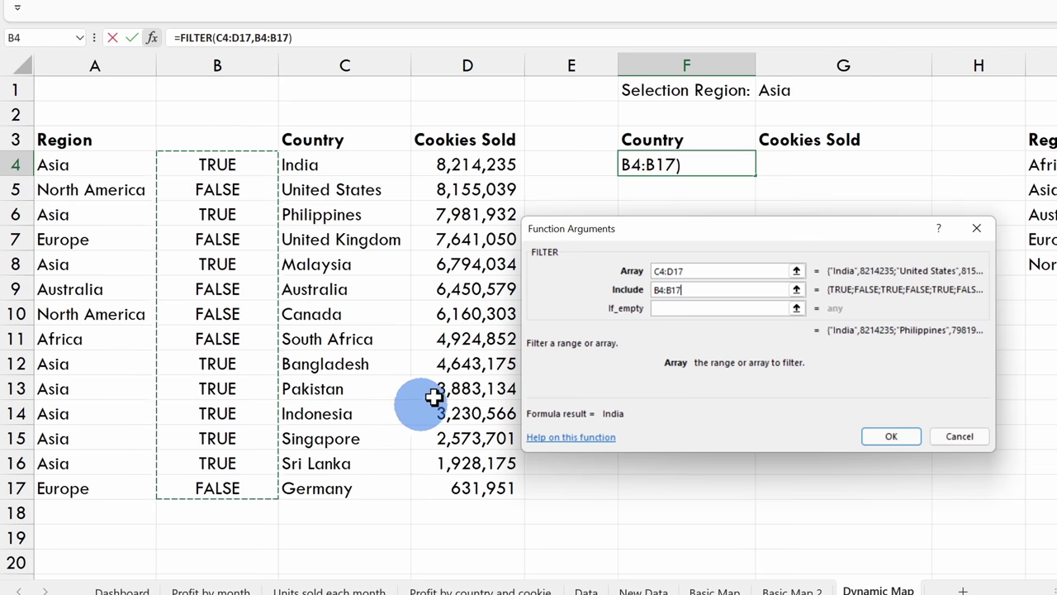
{"action": "left_click", "coordinate": [689, 308]}
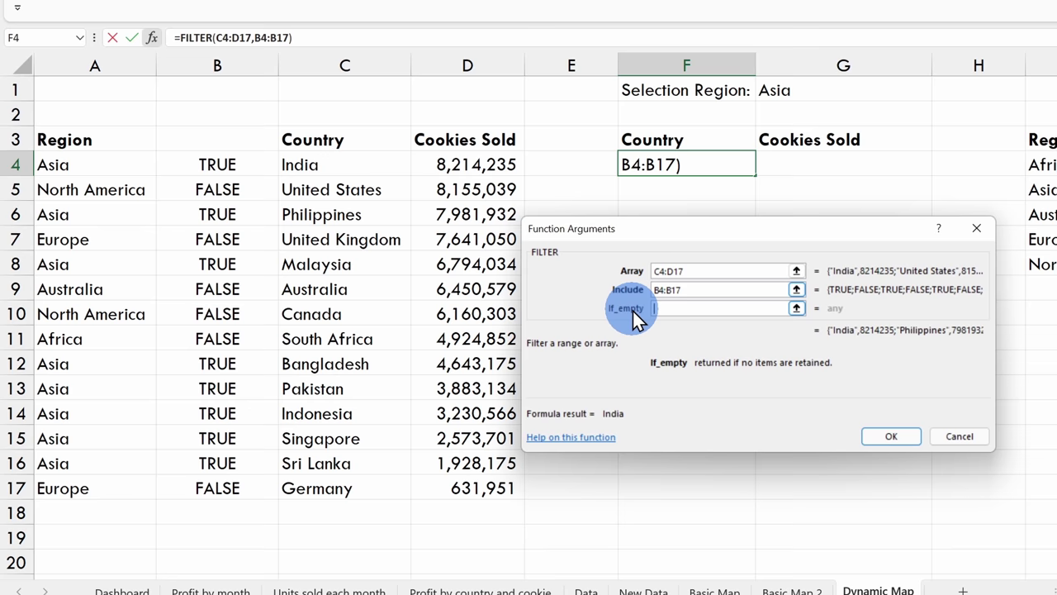
{"action": "left_click", "coordinate": [886, 434]}
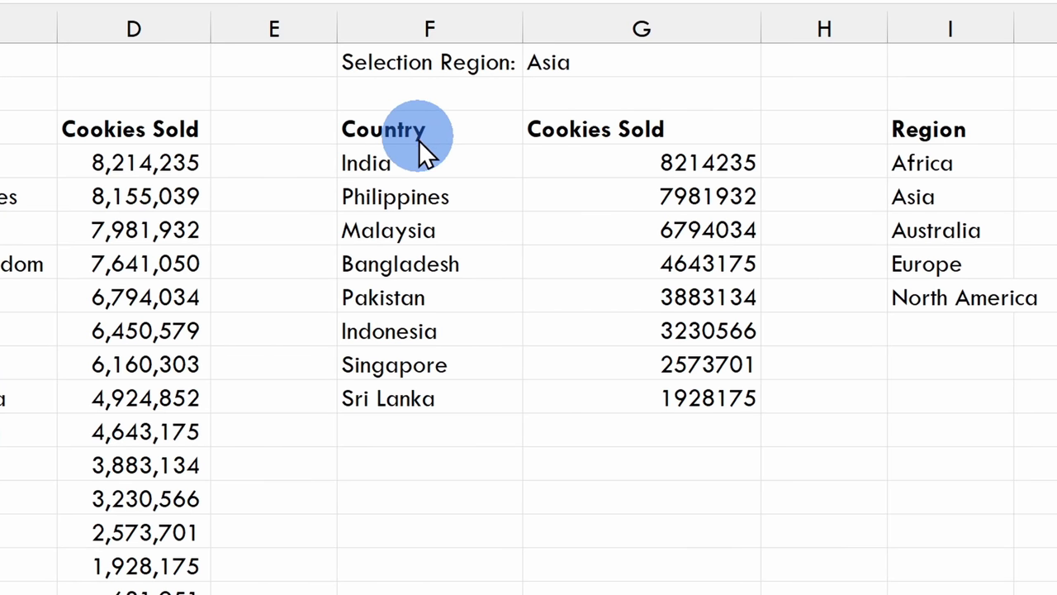
- Test the filtered list by switching the selection region in G1 to Europe, North America and back to Asia
{"action": "left_click", "coordinate": [677, 68]}
{"action": "left_click", "coordinate": [771, 66]}
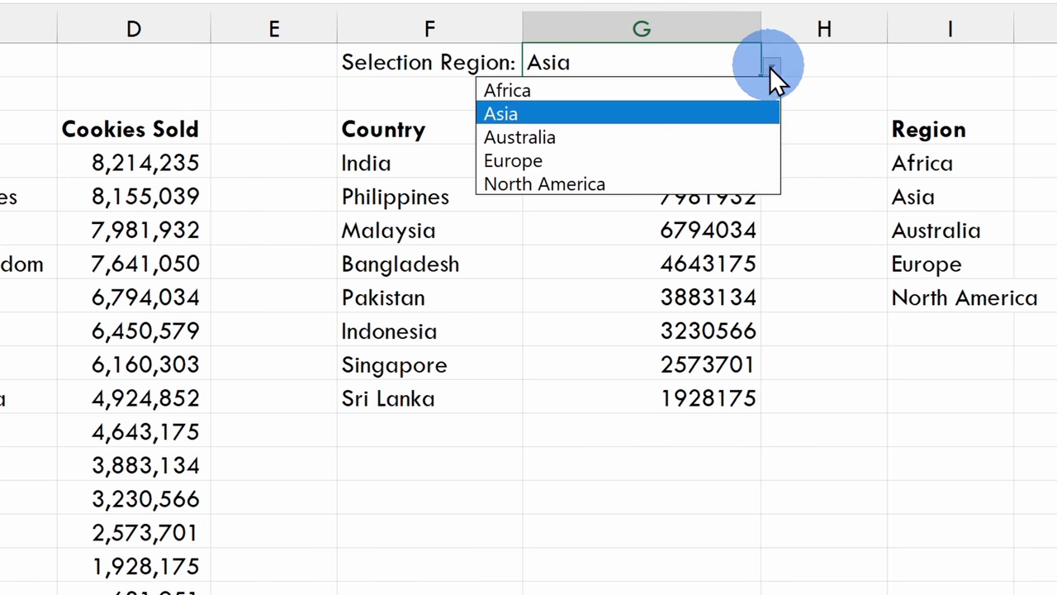
{"action": "left_click", "coordinate": [712, 162]}
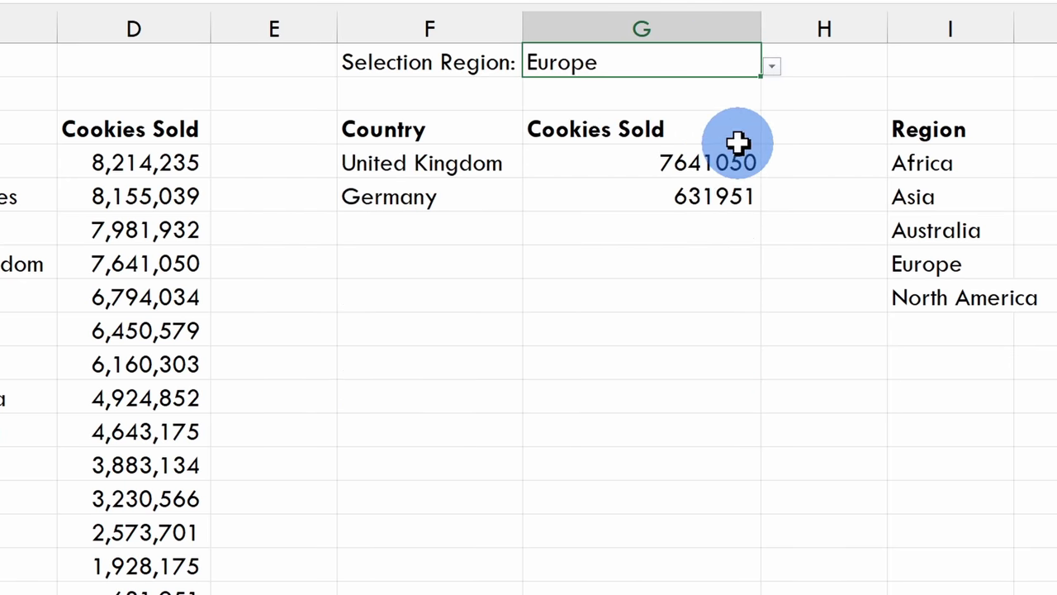
{"action": "left_click", "coordinate": [772, 68]}
{"action": "left_click", "coordinate": [669, 181]}
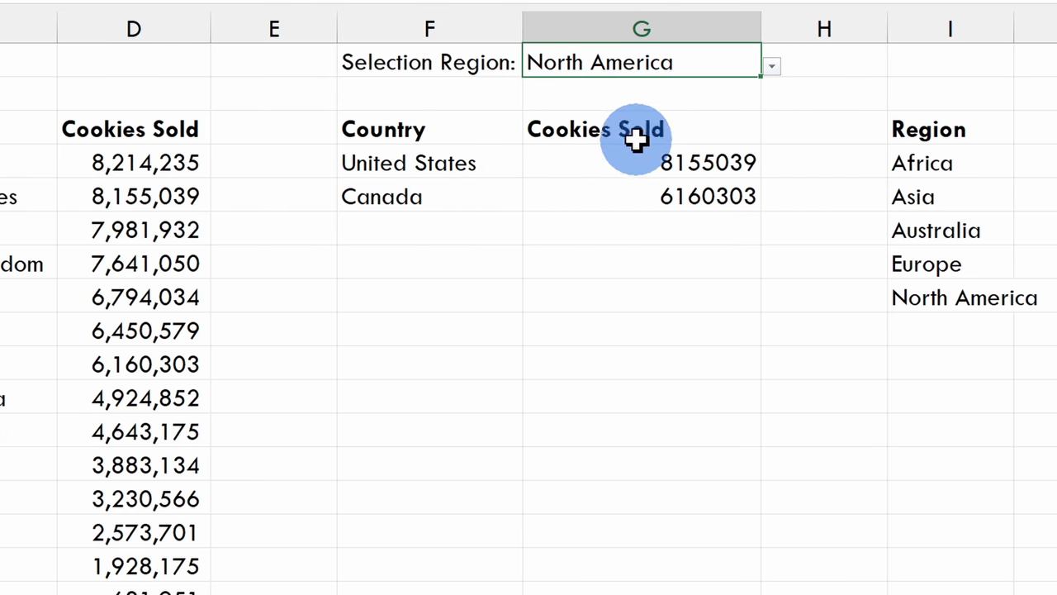
{"action": "left_click", "coordinate": [771, 69]}
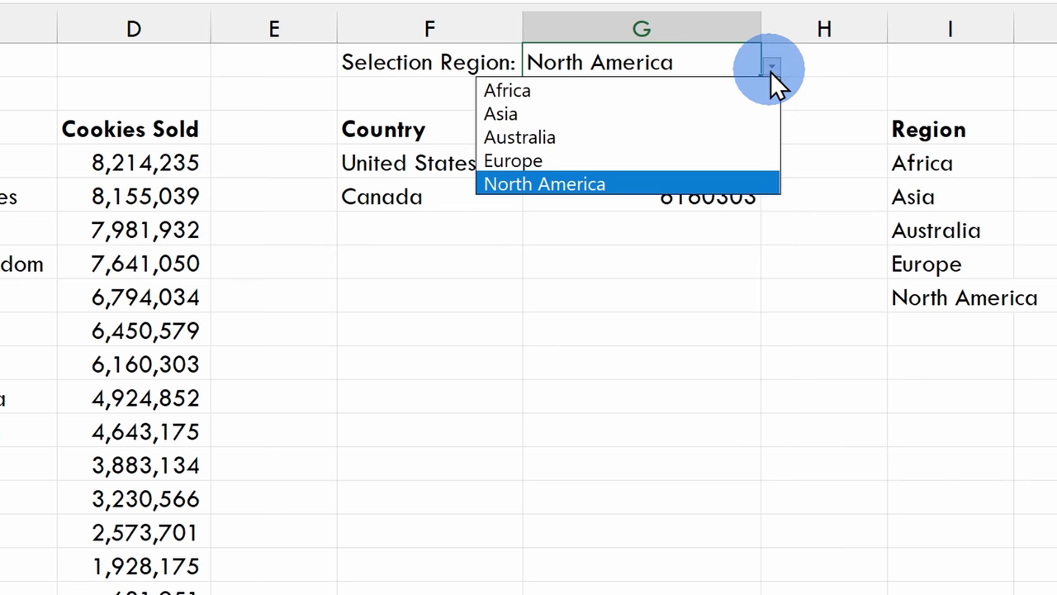
{"action": "left_click", "coordinate": [697, 114]}
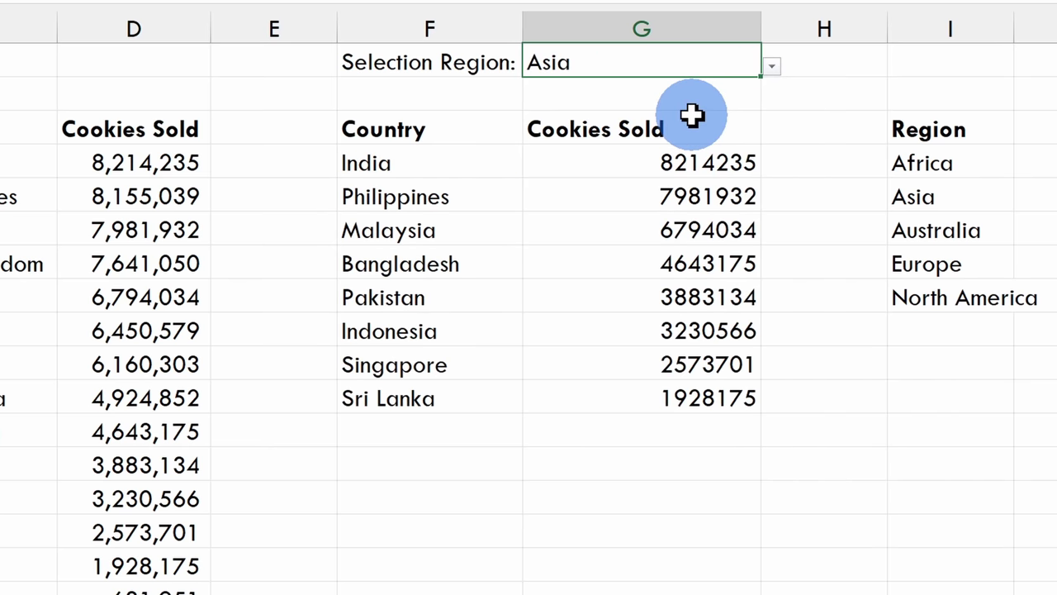
- Insert a filled map chart based on the filtered Country and Cookies Sold list
{"action": "left_click", "coordinate": [650, 231]}
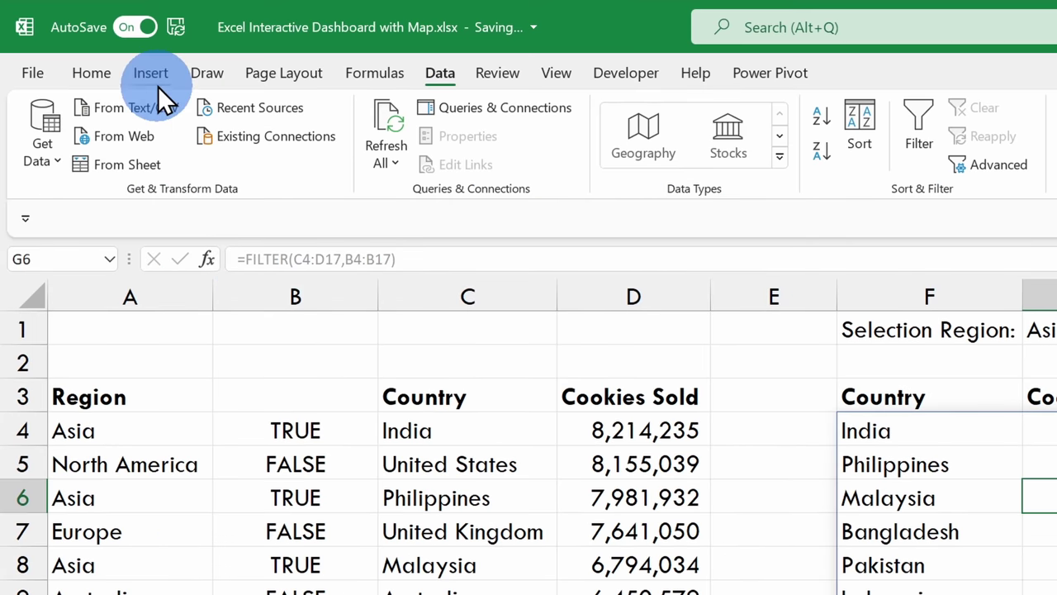
{"action": "left_click", "coordinate": [156, 73]}
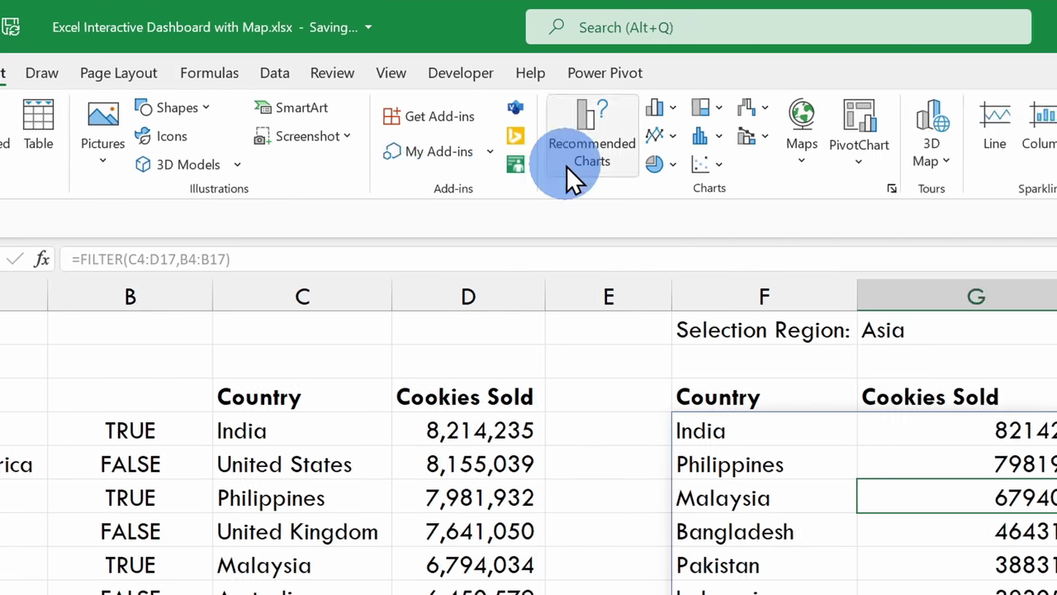
{"action": "left_click", "coordinate": [571, 153]}
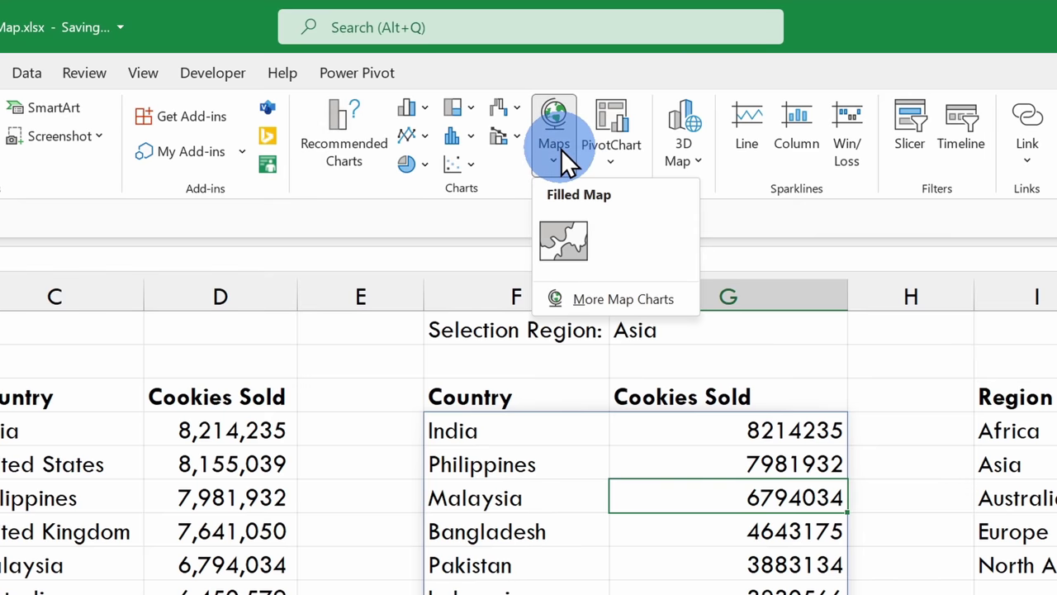
{"action": "left_click", "coordinate": [563, 246]}
{"action": "left_click", "coordinate": [563, 246]}
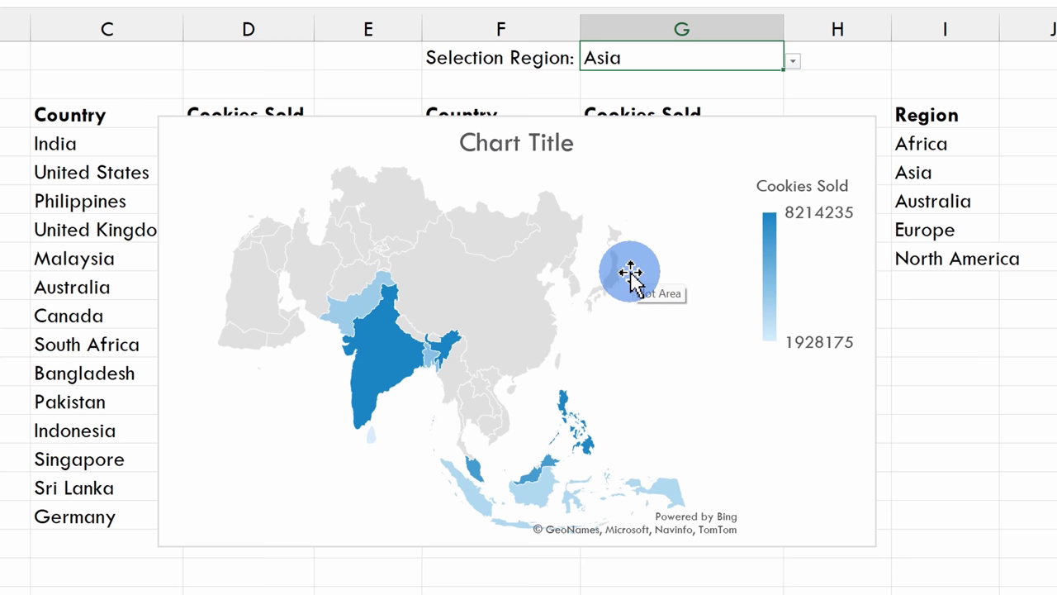
- Test the map chart by setting the selection region to Europe and then to North America
{"action": "left_click", "coordinate": [792, 65]}
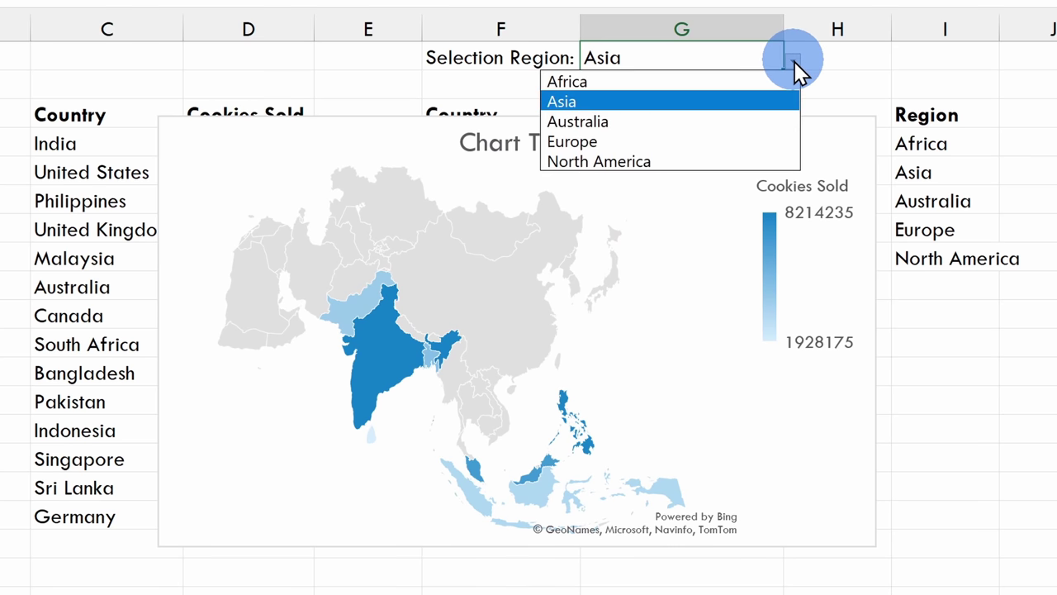
{"action": "left_click", "coordinate": [630, 141]}
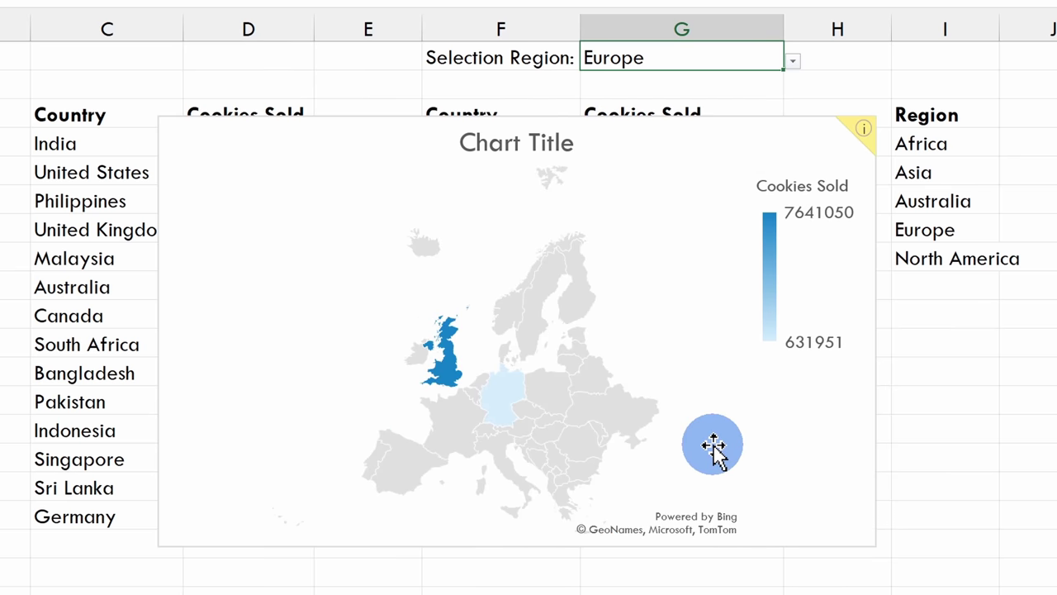
{"action": "left_click", "coordinate": [794, 61]}
{"action": "left_click", "coordinate": [630, 163]}
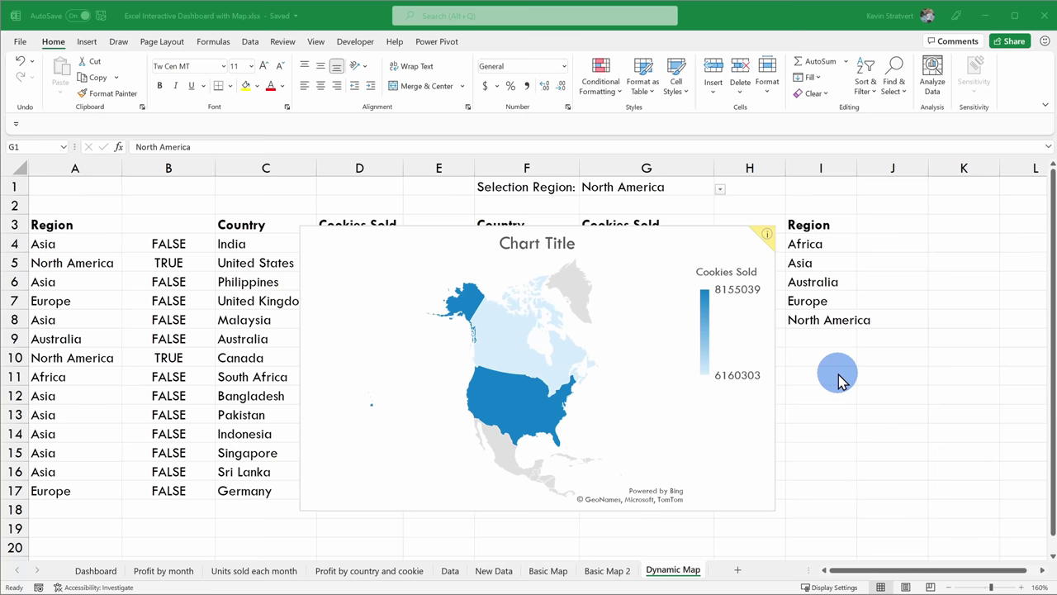
- Cut the map chart from the Dynamic Map sheet and paste it onto the Dashboard sheet
{"action": "left_click", "coordinate": [728, 423]}
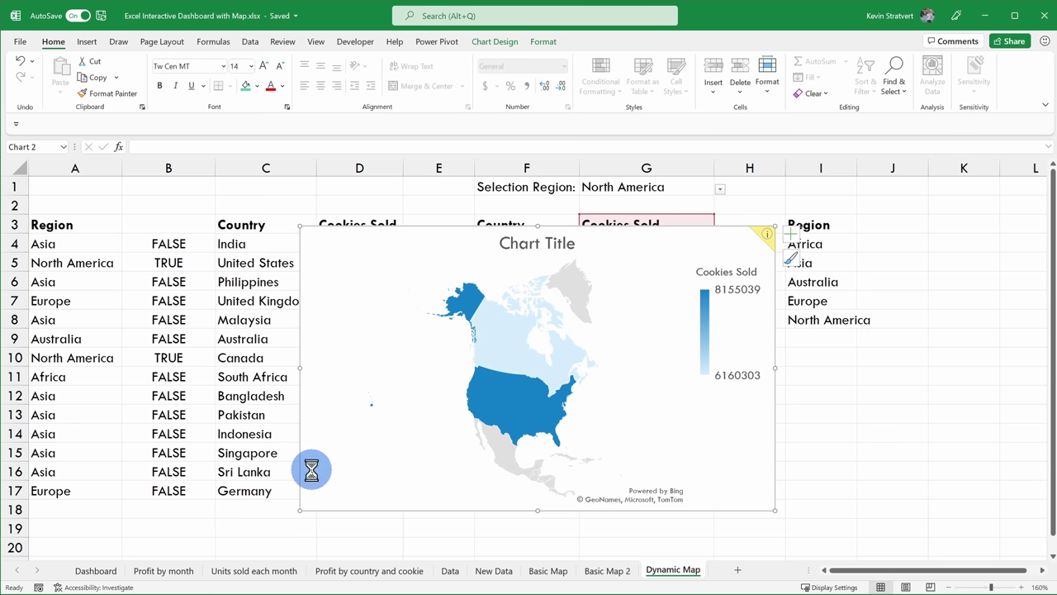
{"action": "key", "text": "ctrl+x"}
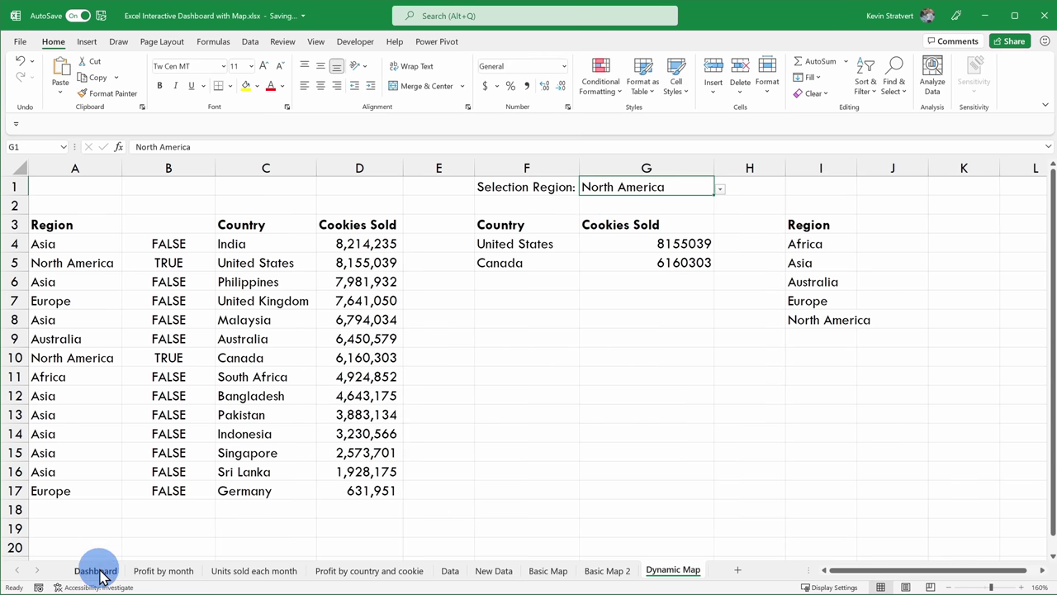
{"action": "left_click", "coordinate": [99, 575]}
{"action": "scroll", "coordinate": [493, 307], "scroll_direction": "down", "scroll_amount": 6}
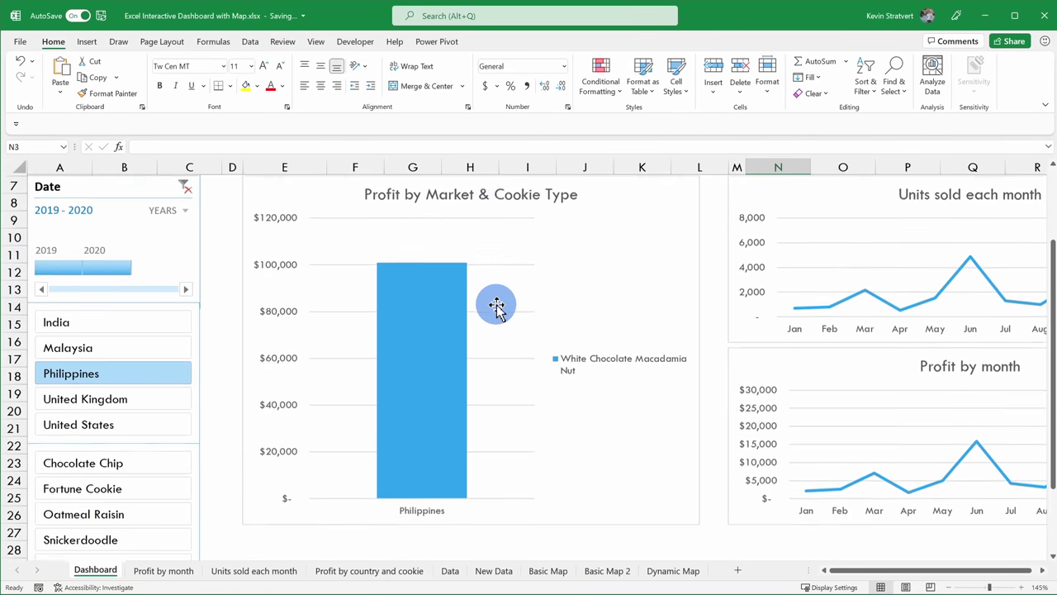
{"action": "key", "text": "ctrl+v"}
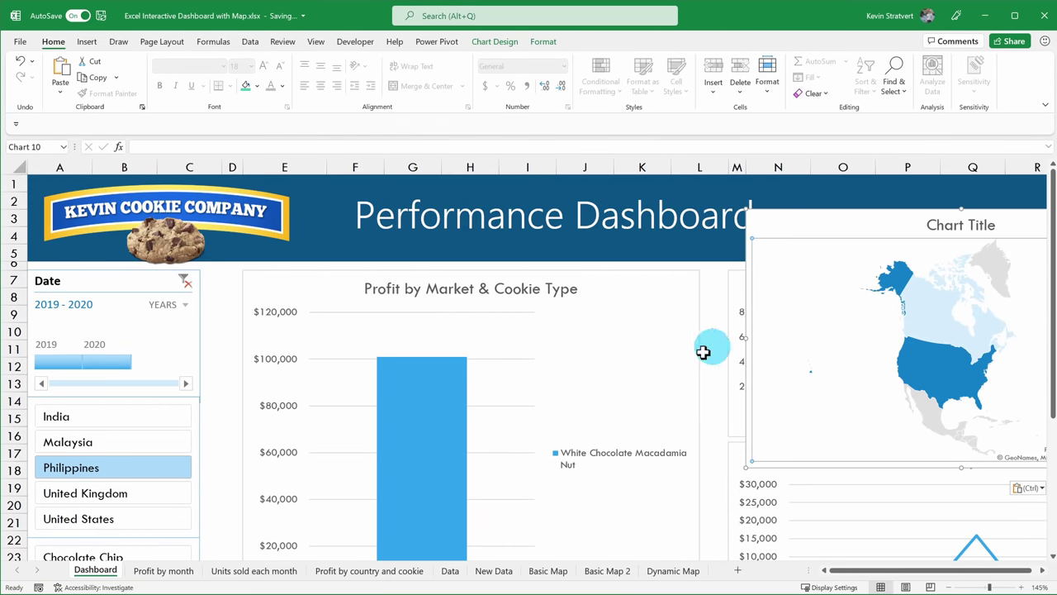
- Position the map chart on the Dashboard below the Profit by Market & Cookie Type chart, aligned with its left edge
{"action": "left_click_drag", "start_coordinate": [796, 217], "coordinate": [559, 290]}
{"action": "scroll", "coordinate": [564, 297], "scroll_direction": "down", "scroll_amount": 3}
{"action": "scroll", "coordinate": [564, 297], "scroll_direction": "down", "scroll_amount": 1}
{"action": "left_click_drag", "start_coordinate": [303, 276], "coordinate": [303, 441]}
{"action": "key", "text": "Escape"}
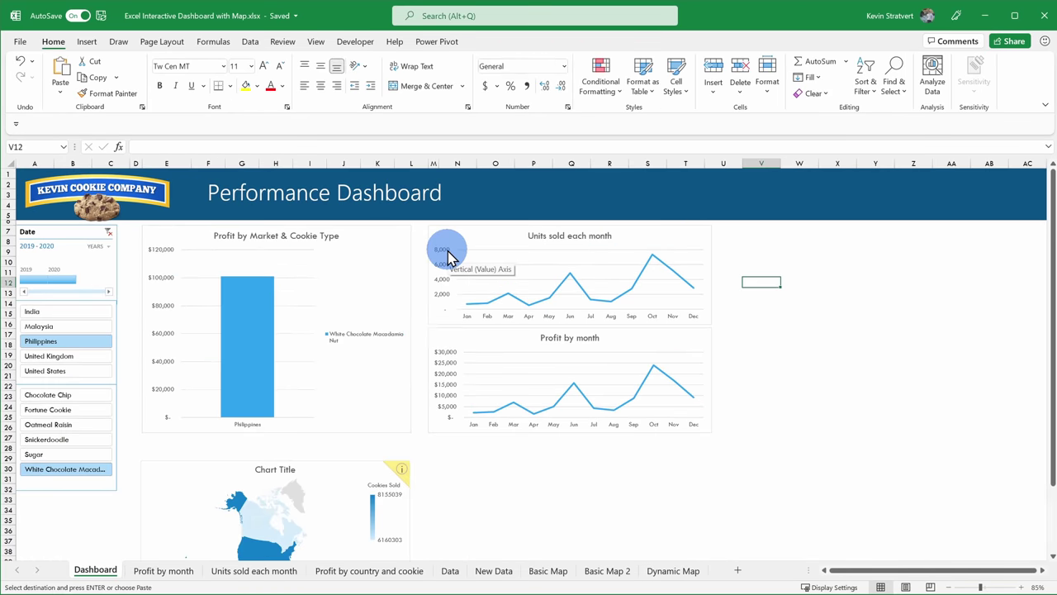
{"action": "scroll", "coordinate": [436, 248], "scroll_direction": "down", "scroll_amount": 3}
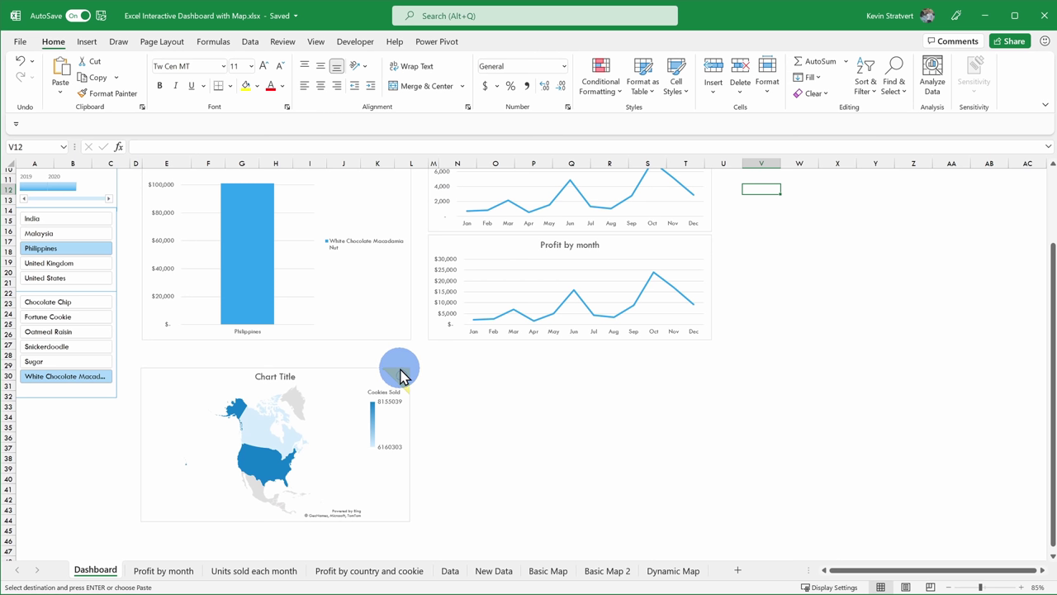
- Move the Selection Region label and its region cell from the Dynamic Map sheet to the Dashboard, directly above the map chart
{"action": "left_click", "coordinate": [676, 570]}
{"action": "left_click_drag", "start_coordinate": [502, 187], "coordinate": [652, 188]}
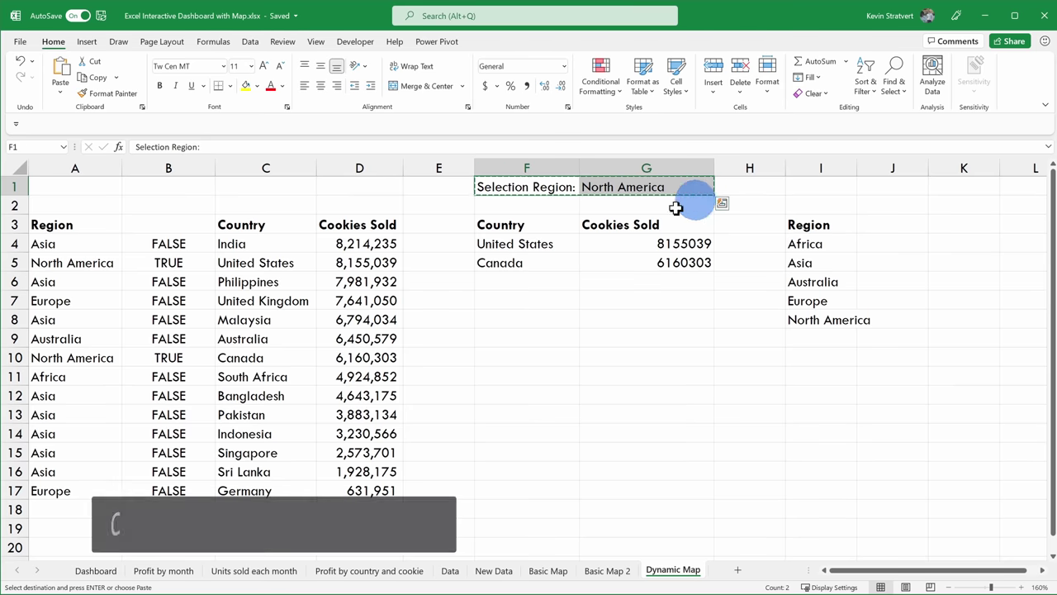
{"action": "left_click", "coordinate": [106, 570]}
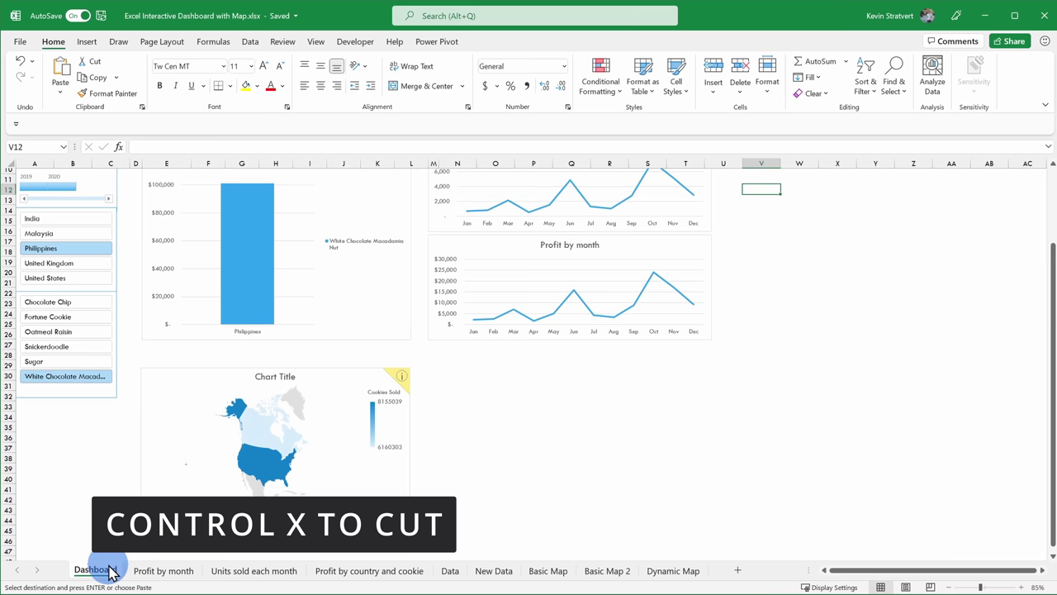
{"action": "left_click", "coordinate": [159, 355]}
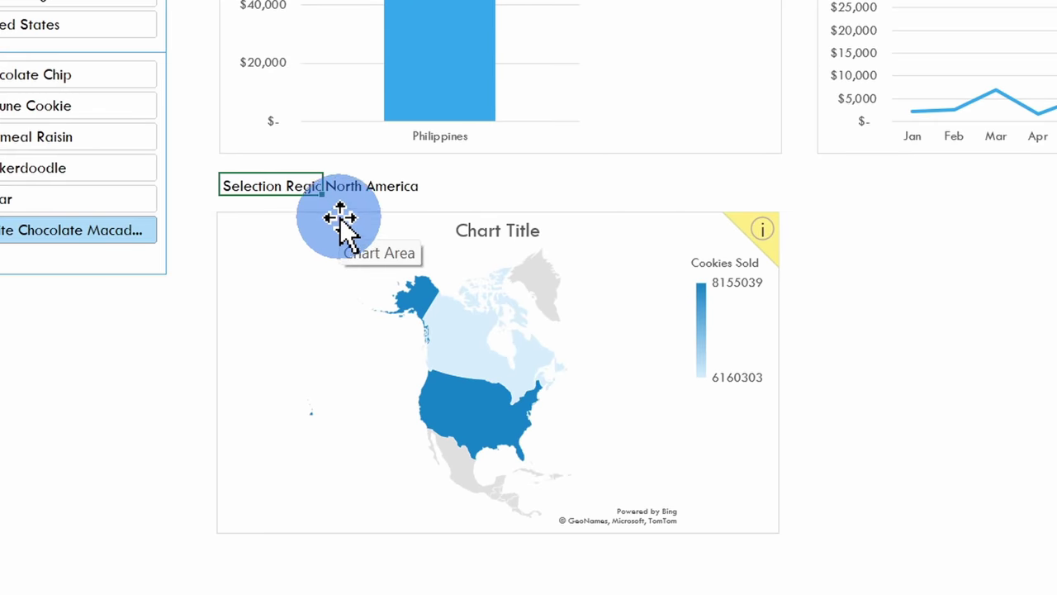
- Repoint the list validation source of the Dashboard's region cell to the region names in I4:I8 on the Dynamic Map sheet
{"action": "left_click", "coordinate": [372, 191]}
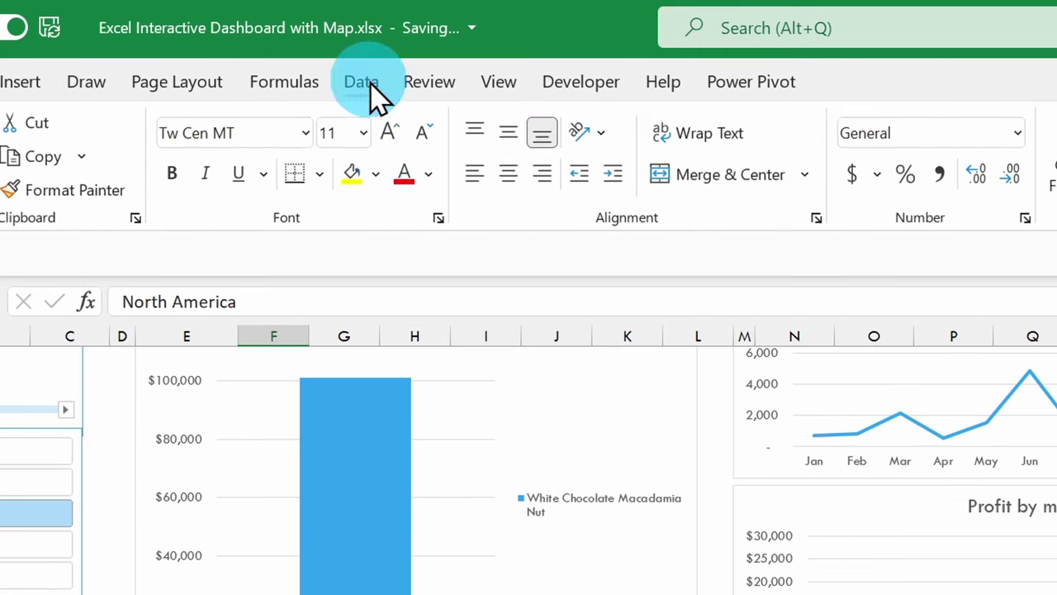
{"action": "left_click", "coordinate": [364, 82]}
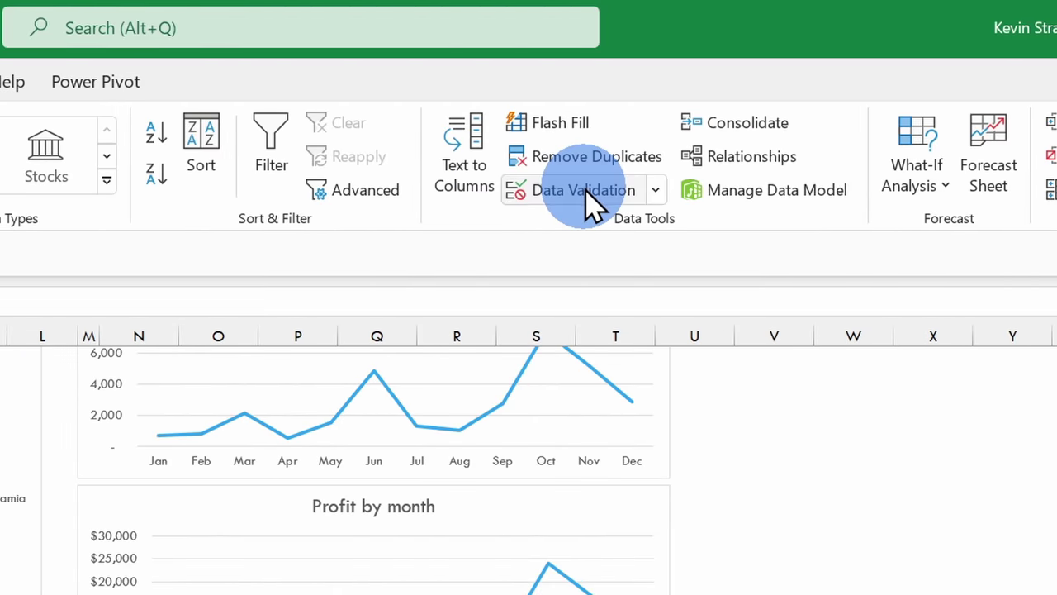
{"action": "left_click", "coordinate": [585, 191]}
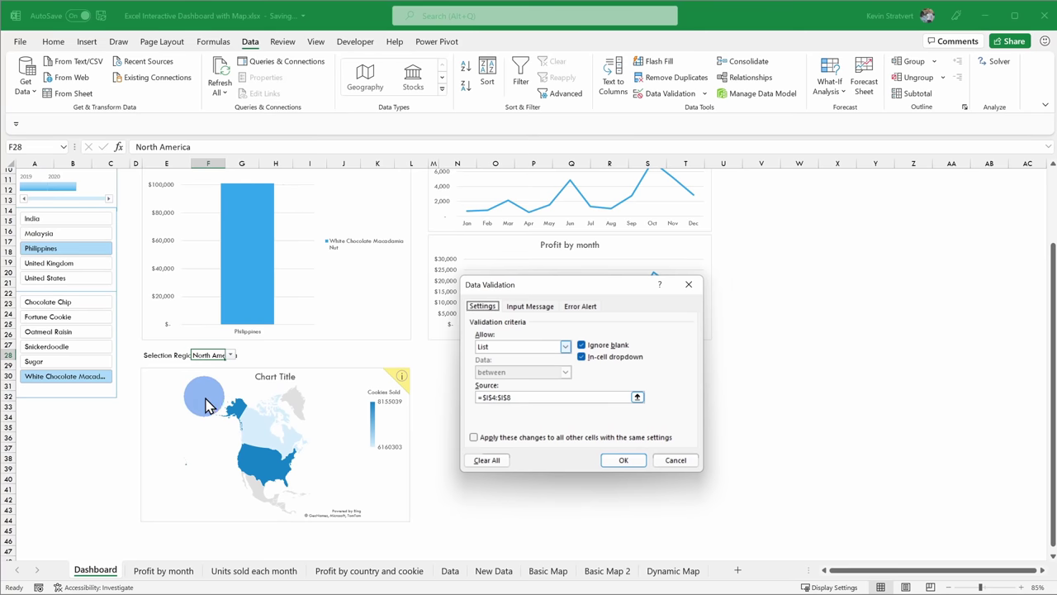
{"action": "left_click", "coordinate": [637, 397]}
{"action": "scroll", "coordinate": [637, 402], "scroll_direction": "up", "scroll_amount": 2}
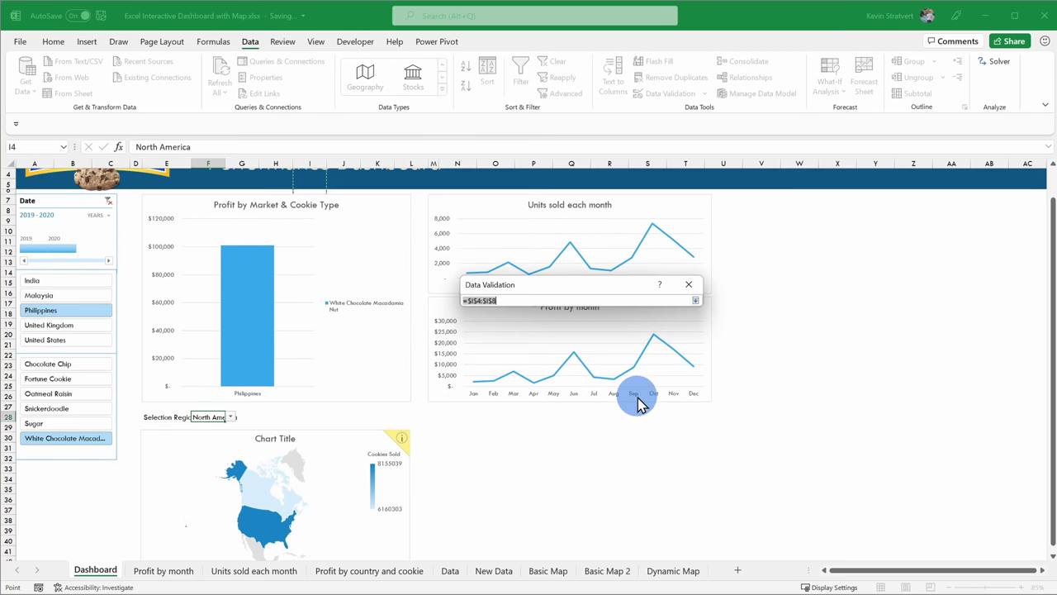
{"action": "left_click", "coordinate": [665, 571]}
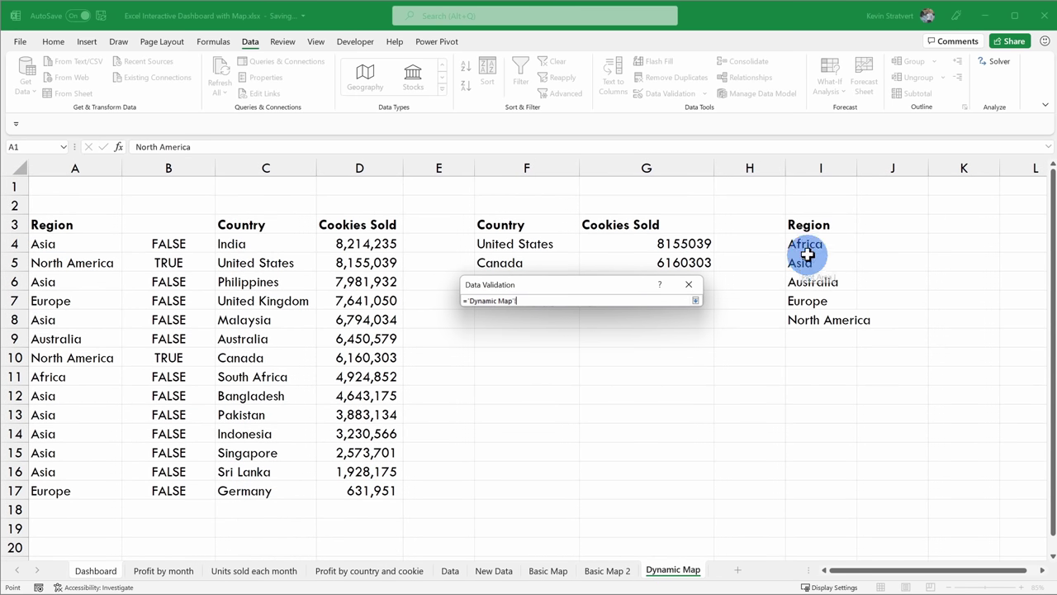
{"action": "left_click_drag", "start_coordinate": [813, 243], "coordinate": [816, 317]}
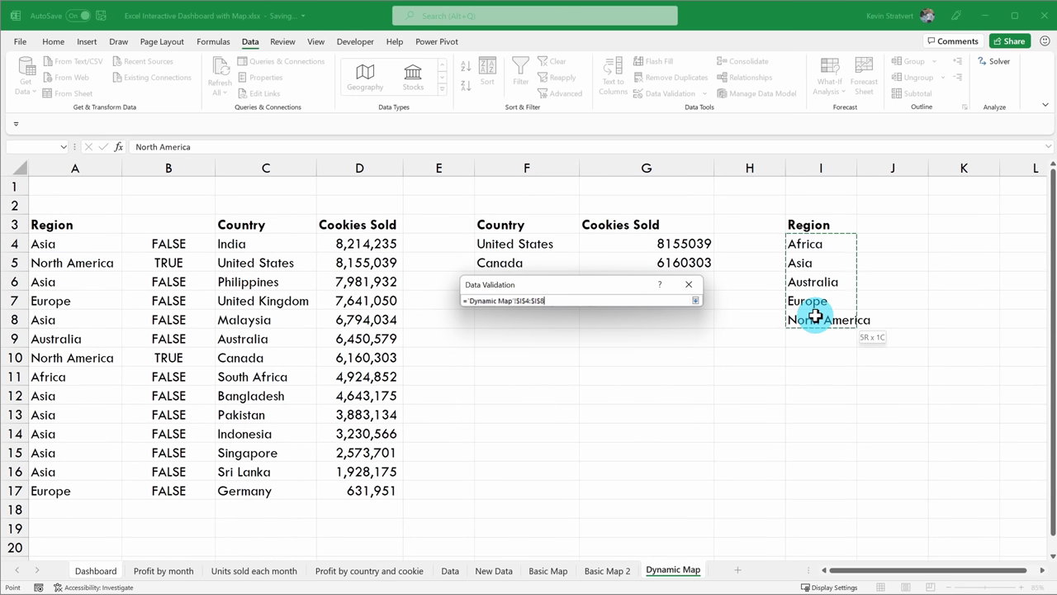
{"action": "left_click", "coordinate": [698, 303]}
{"action": "left_click", "coordinate": [621, 457]}
- Choose a different region in the Dashboard's selection region cell to test the map chart
{"action": "scroll", "coordinate": [307, 357], "scroll_direction": "down", "scroll_amount": 1}
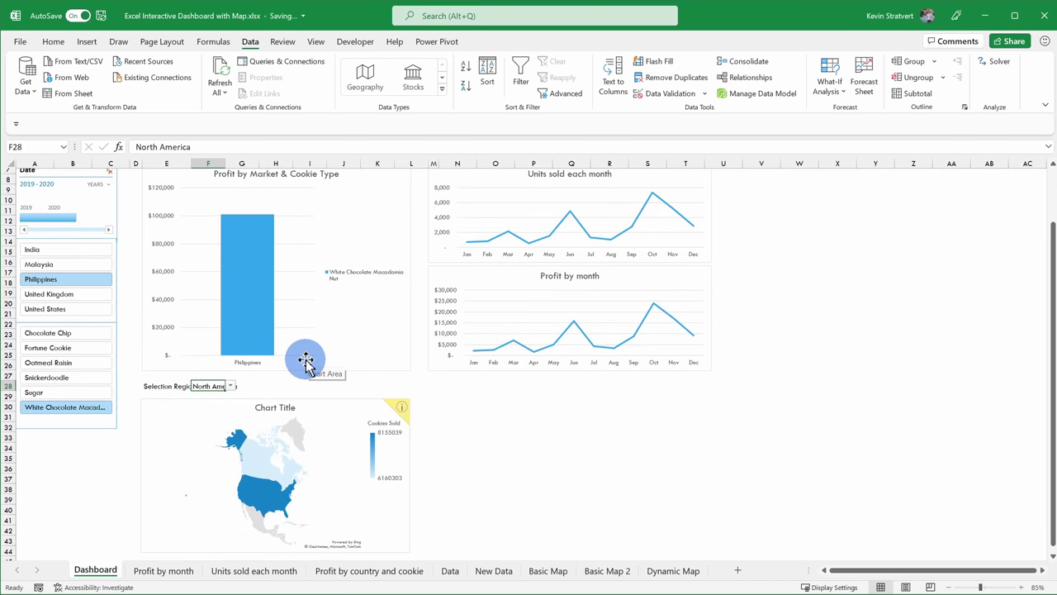
{"action": "left_click", "coordinate": [233, 386]}
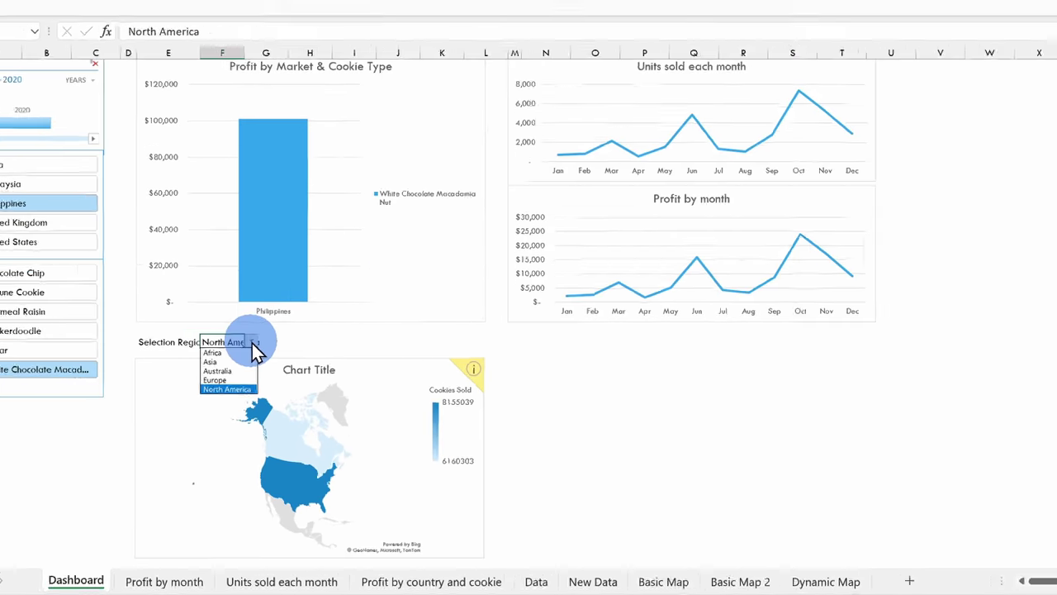
{"action": "left_click", "coordinate": [224, 399]}
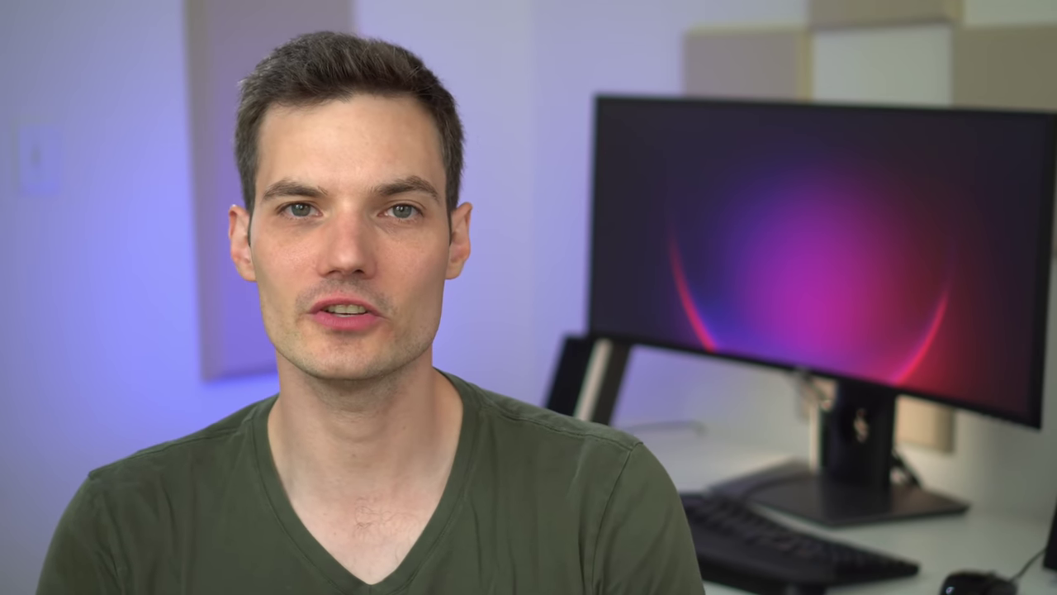
- Preview cookies sold by country as shaded regions on a 3D globe, rotating it to inspect different countries
{"action": "left_click", "coordinate": [1018, 122]}
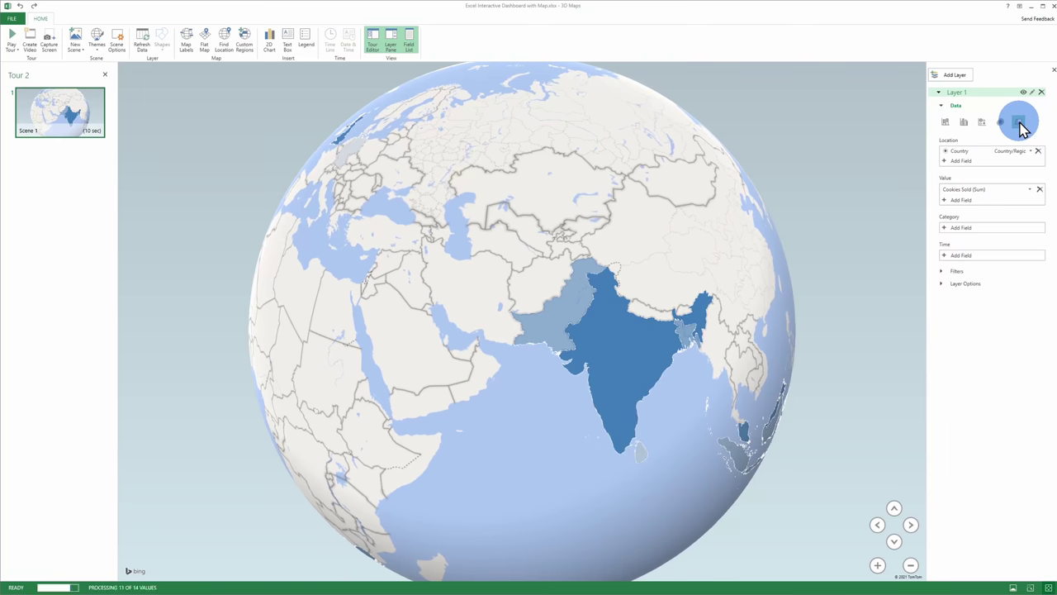
{"action": "left_click", "coordinate": [551, 201]}
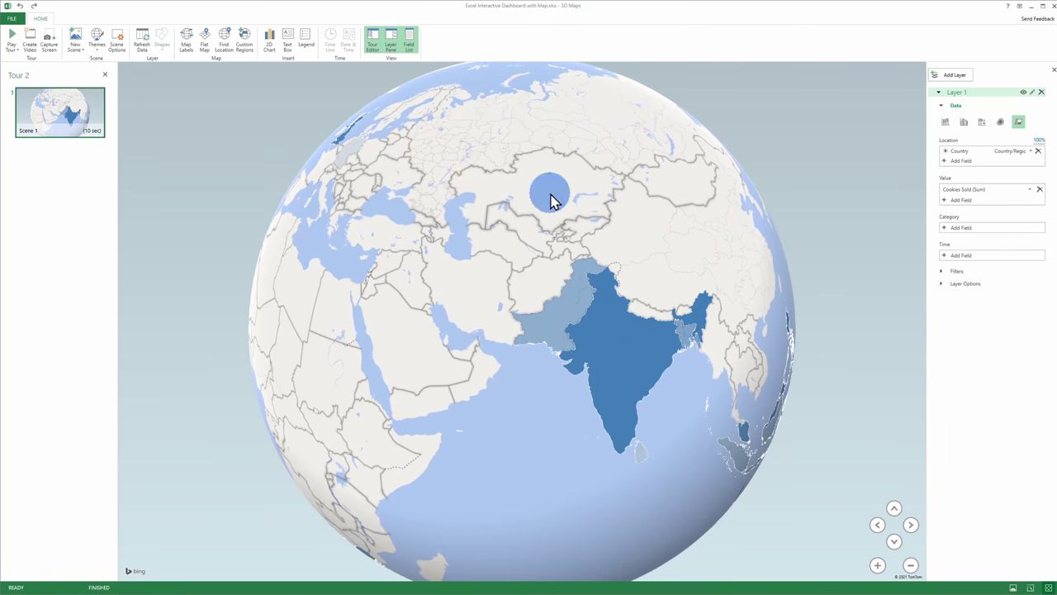
{"action": "left_click_drag", "start_coordinate": [425, 250], "coordinate": [531, 280]}
{"action": "left_click_drag", "start_coordinate": [694, 291], "coordinate": [779, 284]}
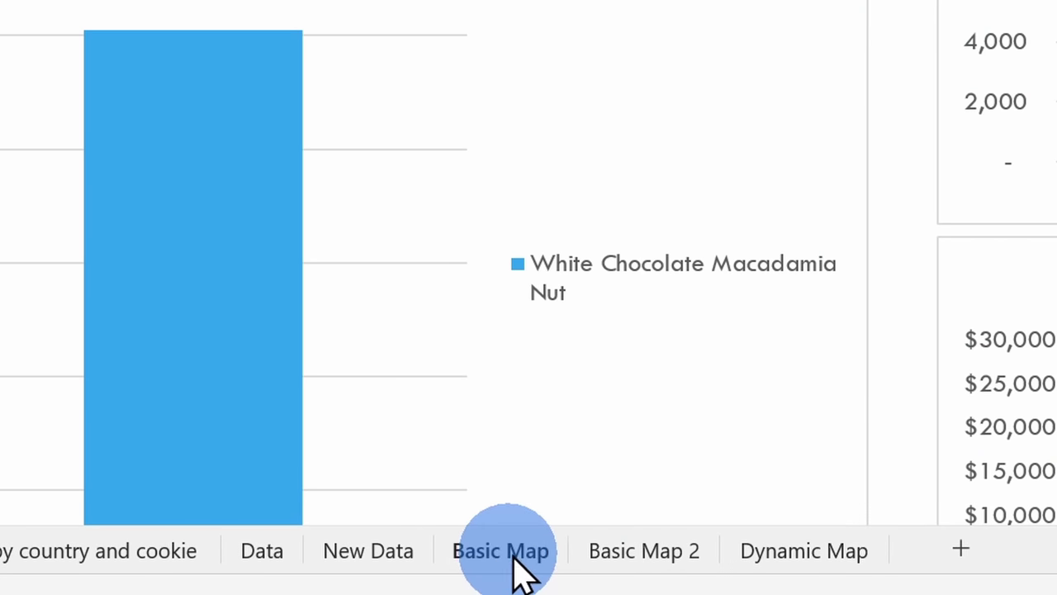
- Open 3D Maps with a new tour from the countries and cookies sold data on the Basic Map sheet
{"action": "left_click", "coordinate": [487, 561]}
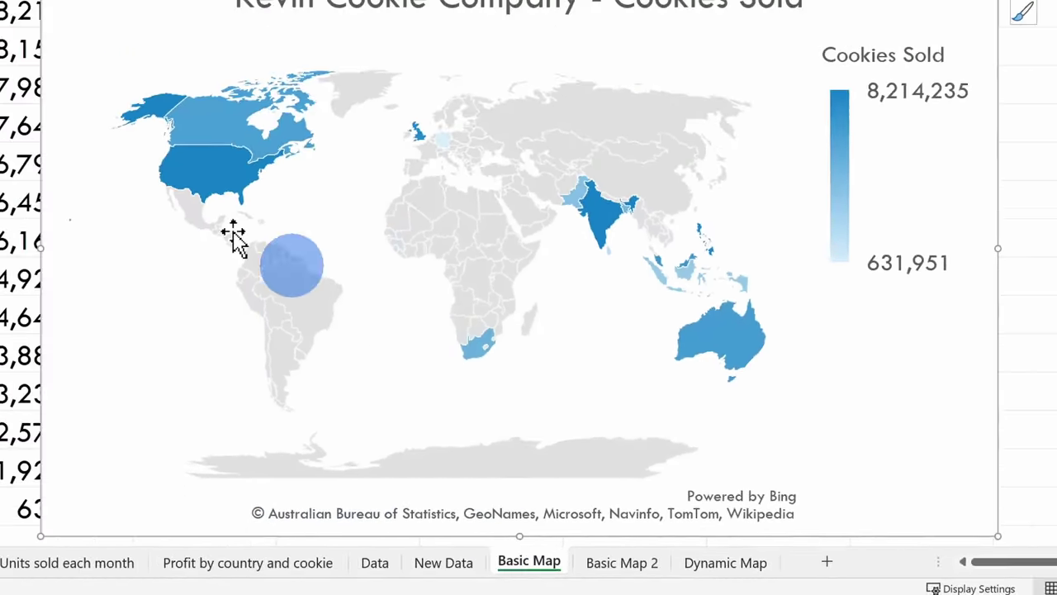
{"action": "left_click", "coordinate": [12, 131]}
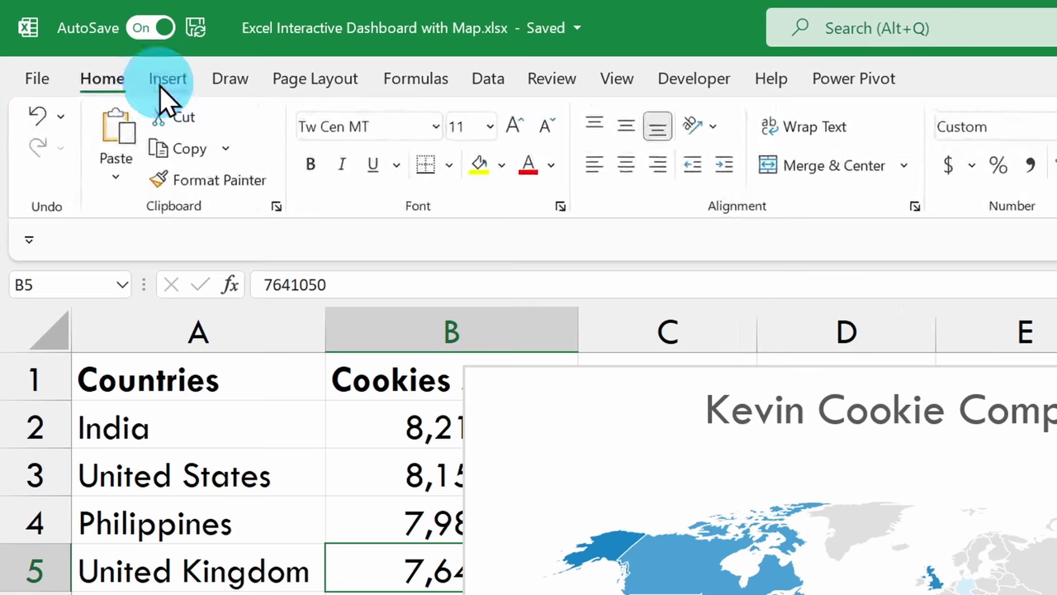
{"action": "left_click", "coordinate": [87, 41]}
{"action": "left_click", "coordinate": [488, 174]}
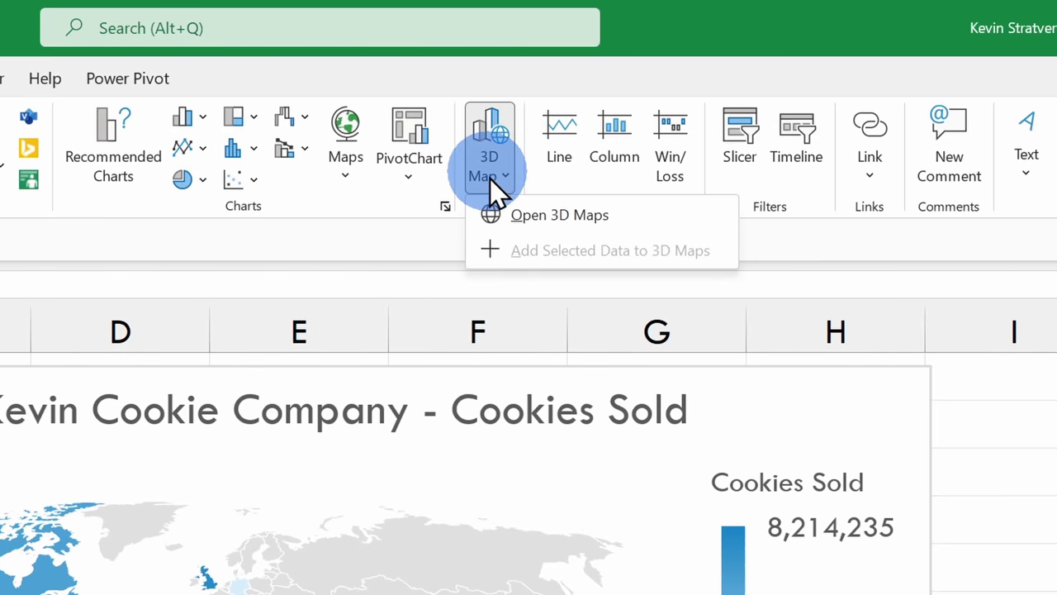
{"action": "left_click", "coordinate": [515, 161]}
{"action": "left_click_drag", "start_coordinate": [510, 285], "coordinate": [519, 265]}
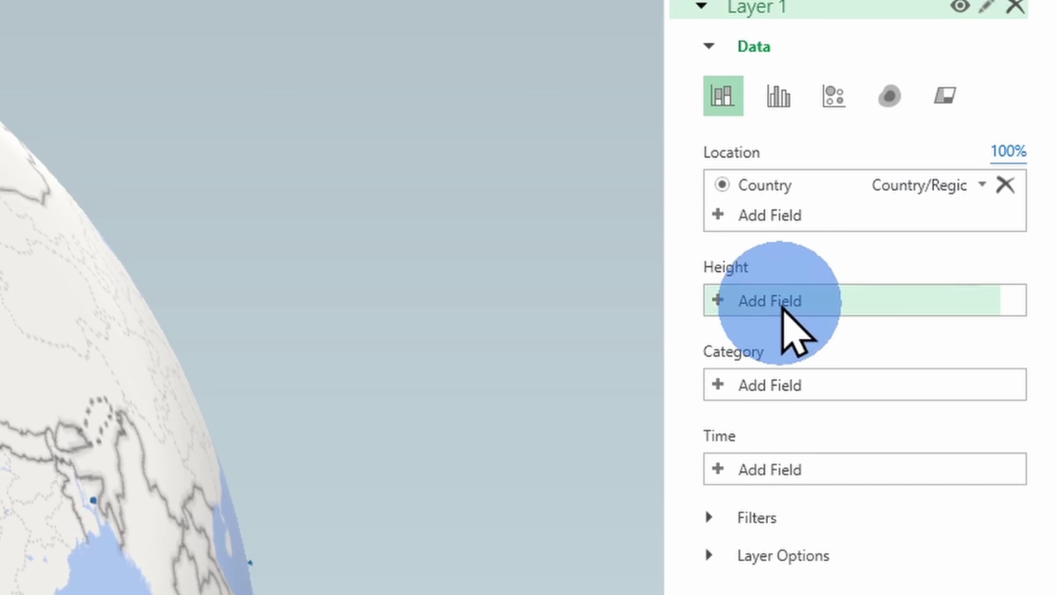
- Add Cookies Sold as the height field of Layer 1 and rotate the globe to inspect the columns
{"action": "left_click", "coordinate": [810, 299]}
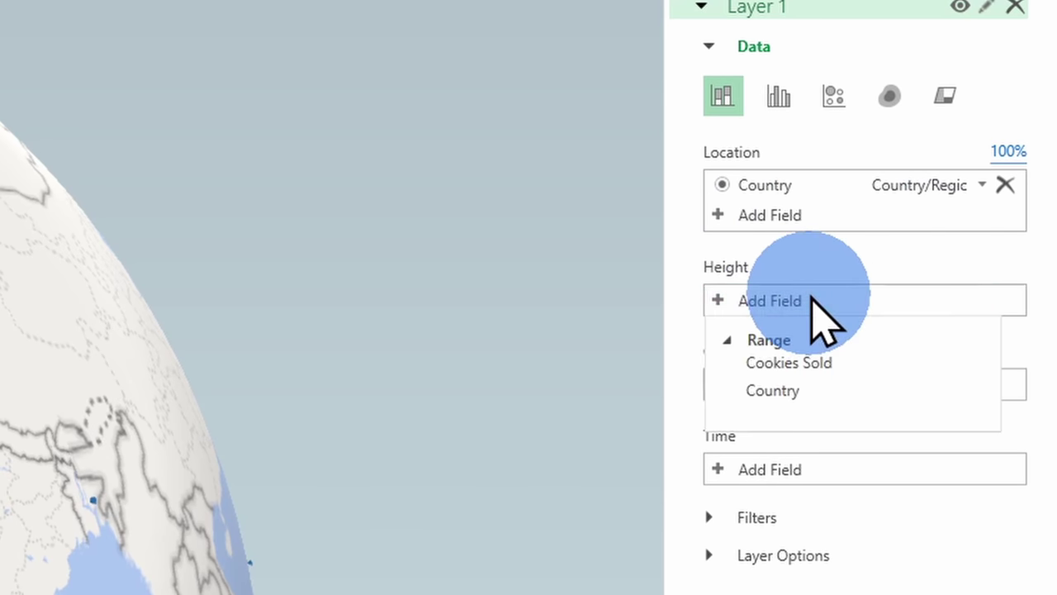
{"action": "left_click", "coordinate": [798, 366]}
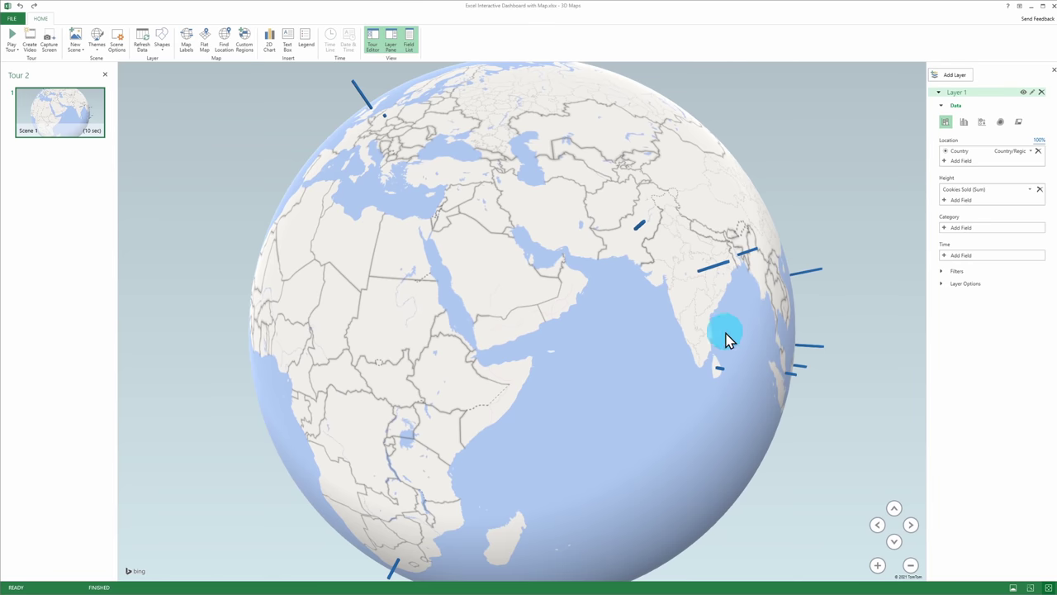
{"action": "left_click_drag", "start_coordinate": [727, 338], "coordinate": [656, 420]}
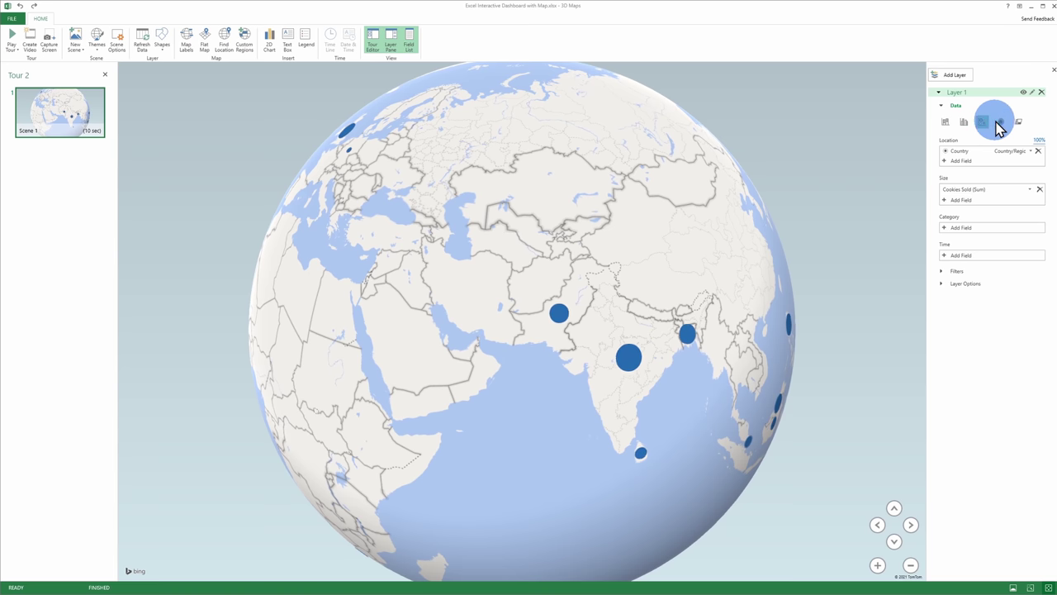
- Try the heat map visualization for Layer 1, switch it to shaded regions and rotate the globe so India is near the centre
{"action": "left_click", "coordinate": [1000, 124]}
{"action": "left_click", "coordinate": [1018, 122]}
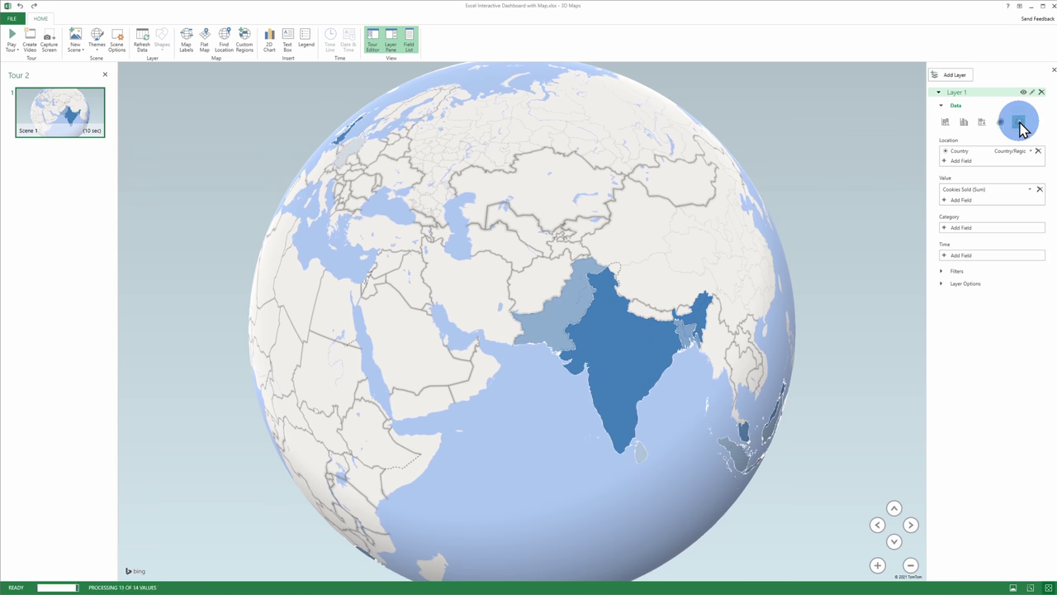
{"action": "left_click_drag", "start_coordinate": [462, 198], "coordinate": [349, 176]}
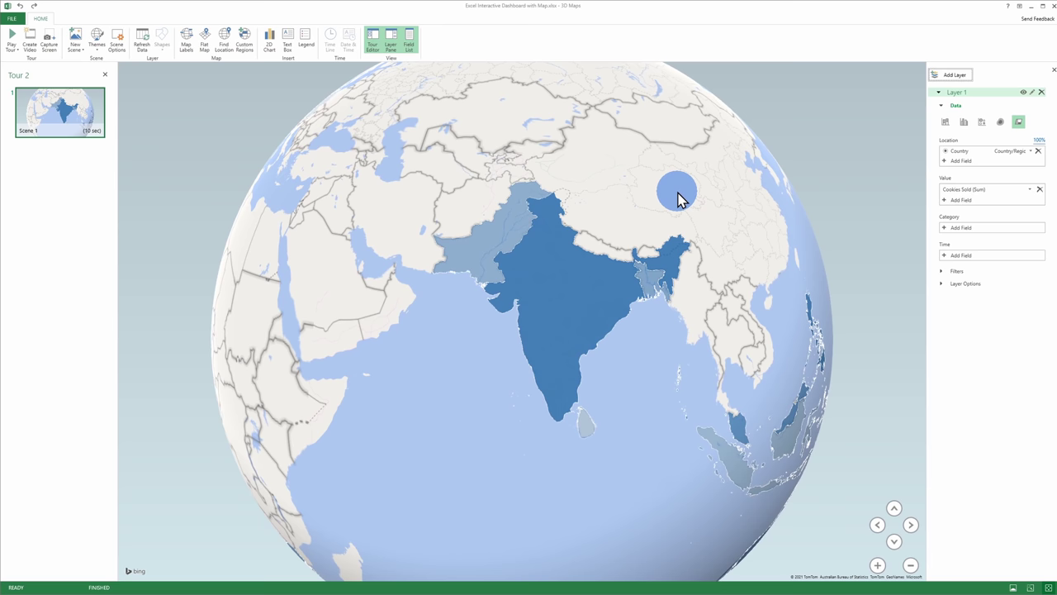
- Set Scene 1's effect to Rotate Globe and slightly reduce its effect speed
{"action": "mouse_move", "coordinate": [65, 108]}
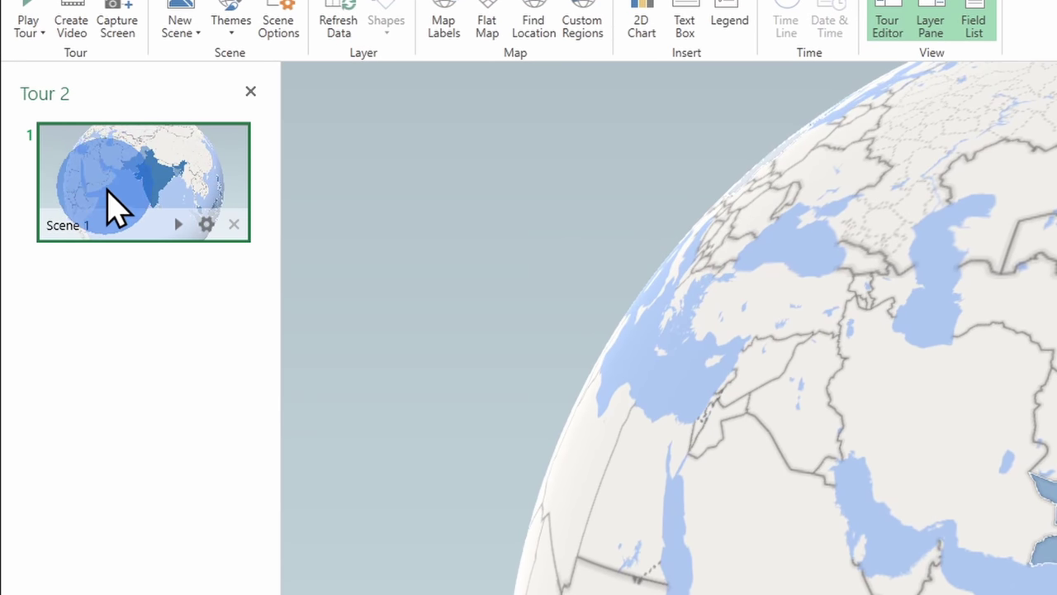
{"action": "left_click", "coordinate": [207, 225]}
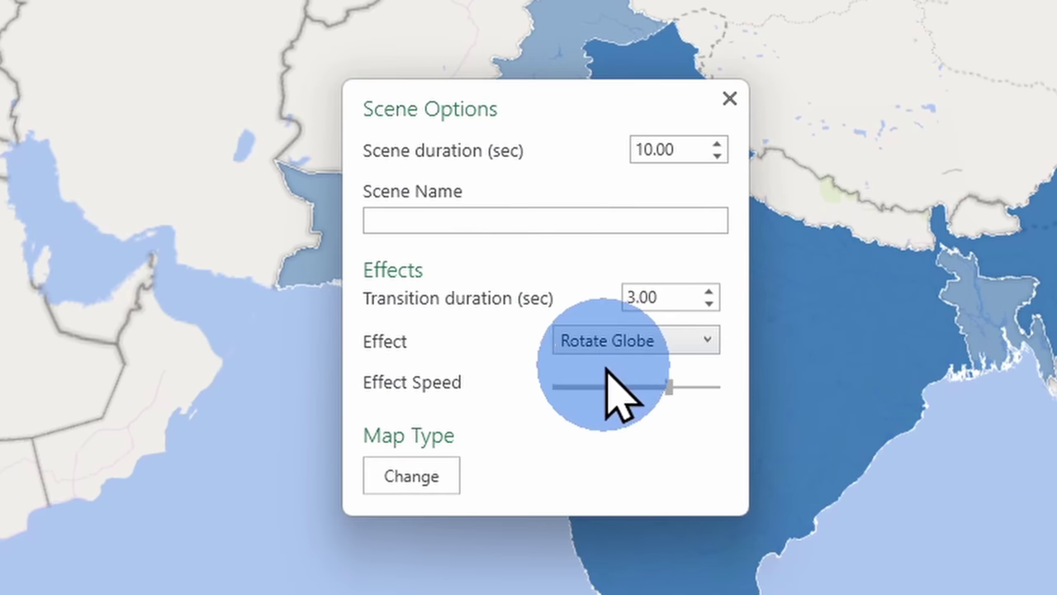
{"action": "left_click", "coordinate": [671, 339]}
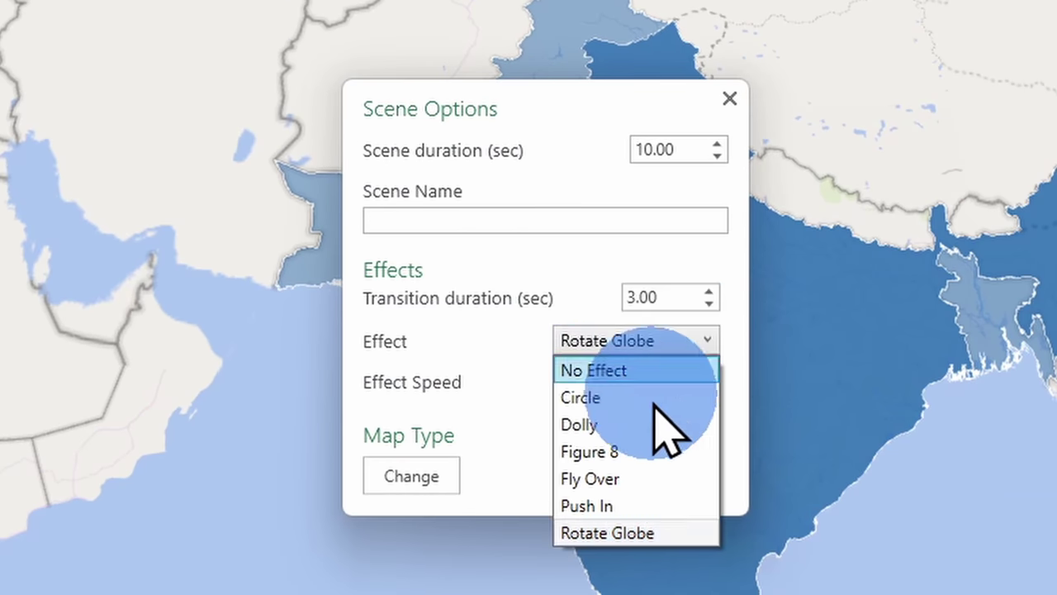
{"action": "left_click", "coordinate": [642, 530]}
{"action": "mouse_move", "coordinate": [669, 386]}
{"action": "left_mouse_down"}
{"action": "mouse_move", "coordinate": [650, 386]}
{"action": "mouse_move", "coordinate": [663, 386]}
{"action": "left_mouse_up"}
{"action": "left_click", "coordinate": [730, 100]}
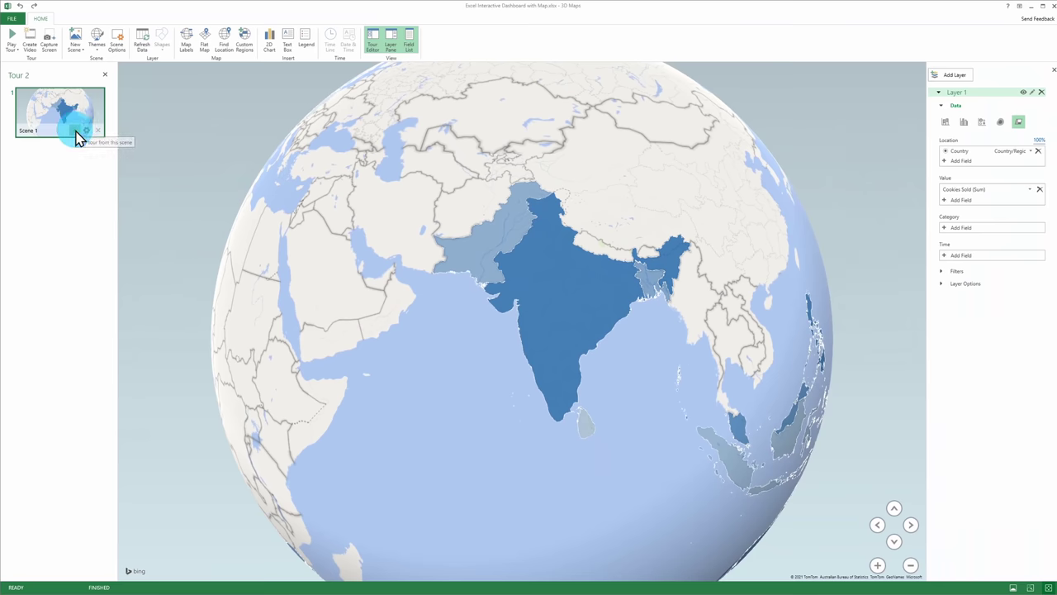
- Play the tour from Scene 1 and review the video export's quality and soundtrack options without creating a video
{"action": "left_click", "coordinate": [77, 137]}
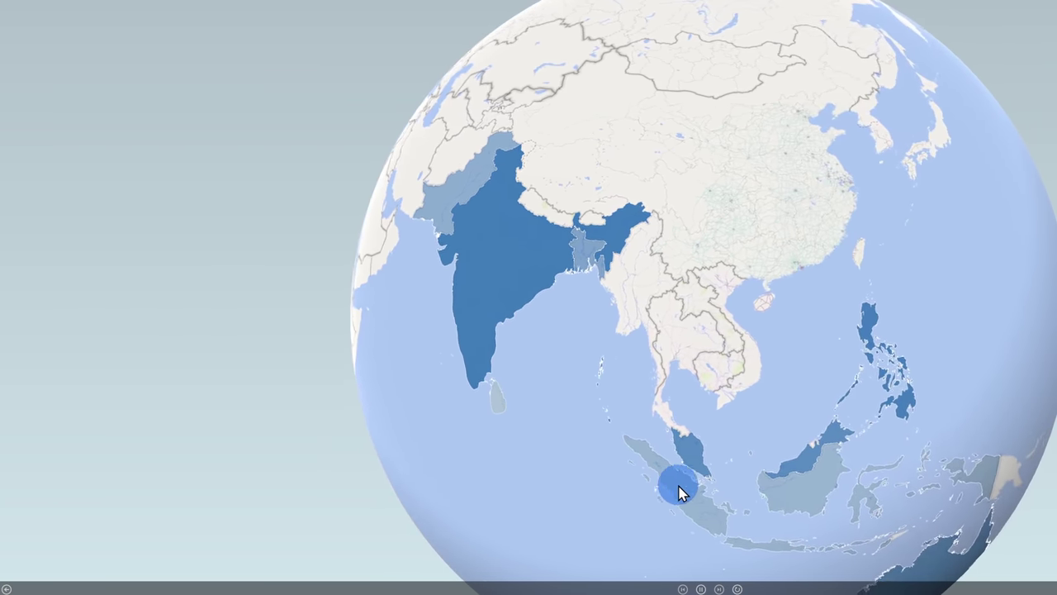
{"action": "key", "text": "Escape"}
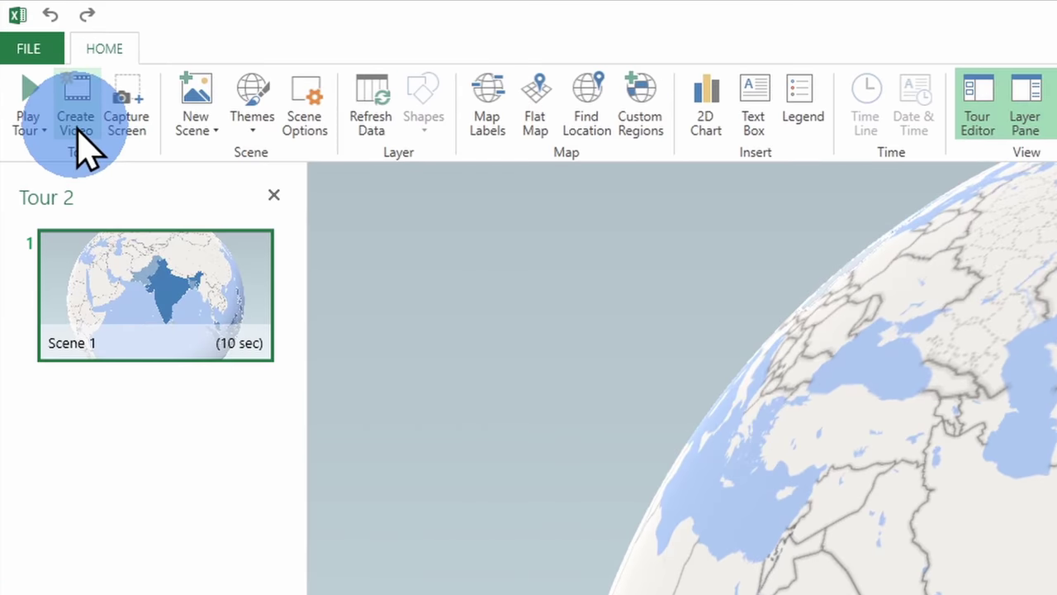
{"action": "left_click", "coordinate": [30, 48]}
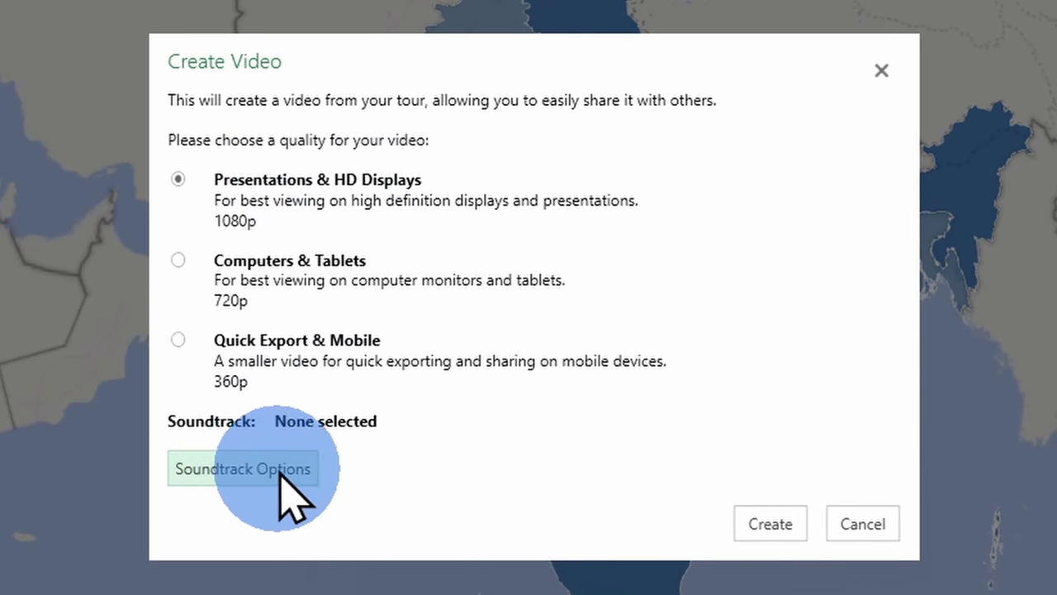
{"action": "left_click", "coordinate": [880, 526]}
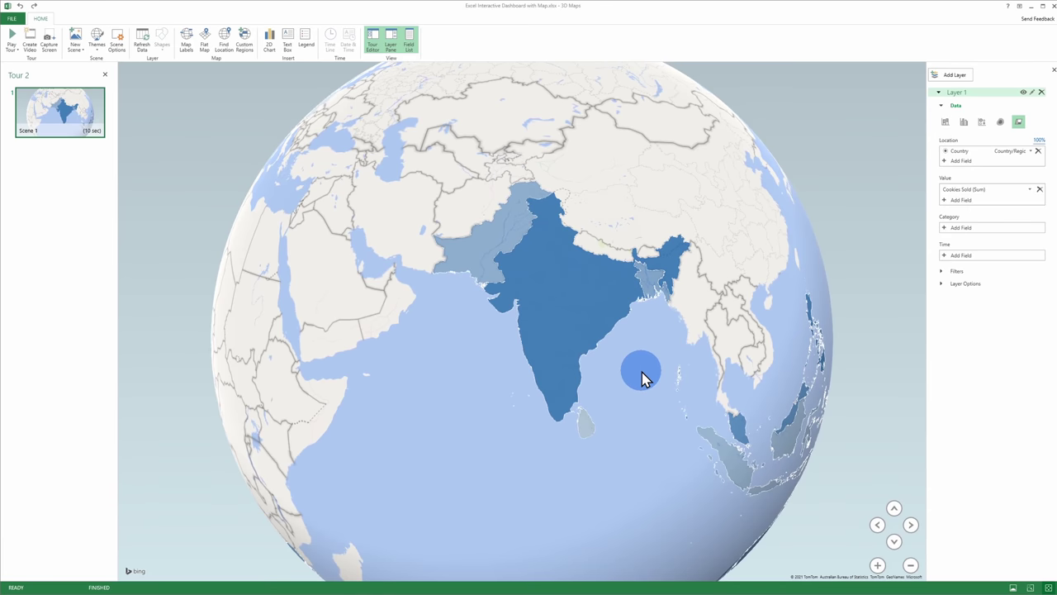